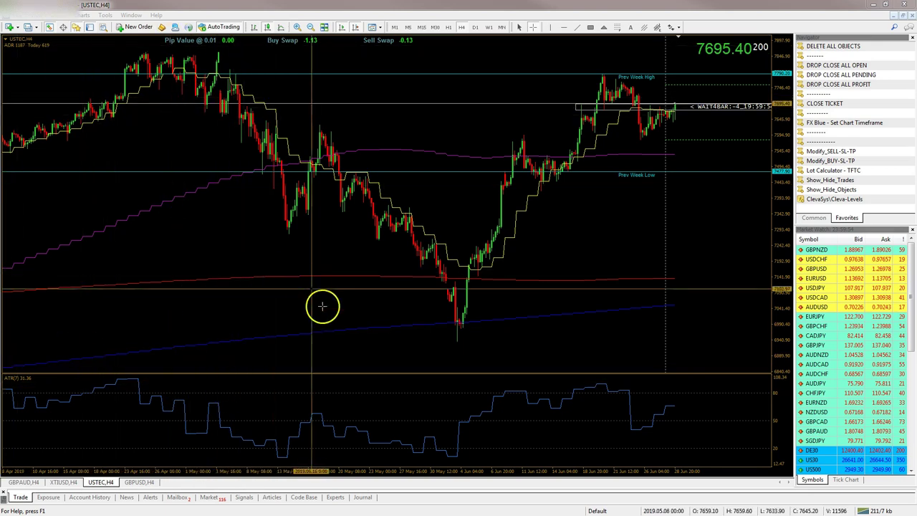
Examine the recent candles and moving averages against the previous week's high and low on the USTEC H4 chart.
click(412, 314)
drag(344, 301, 273, 327)
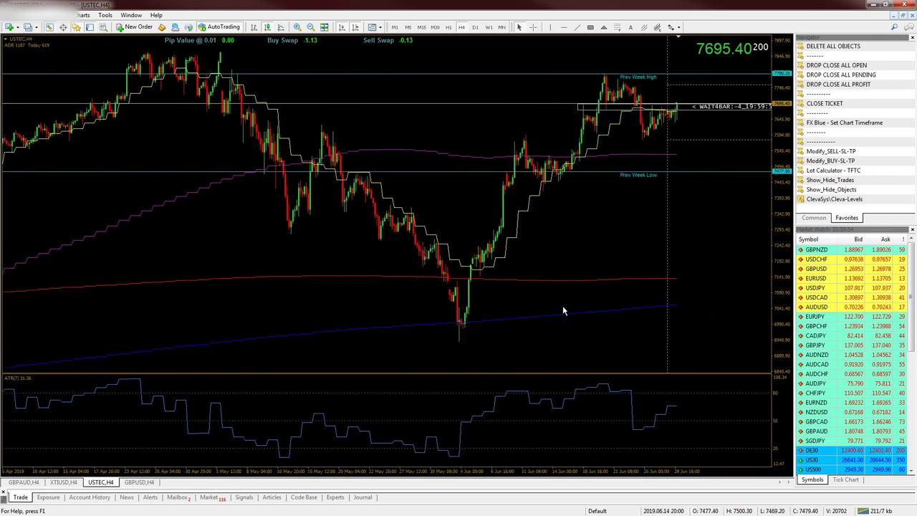
key(plus)
click(414, 328)
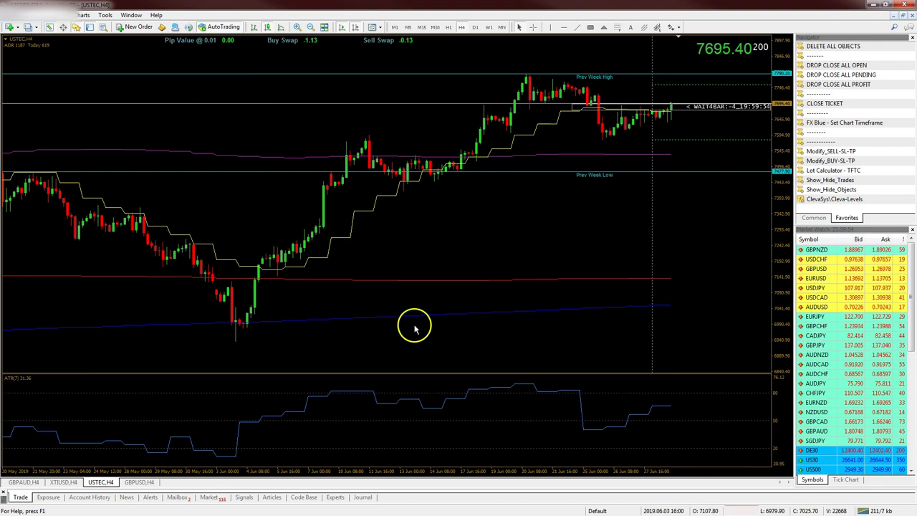
mouse_move(414, 183)
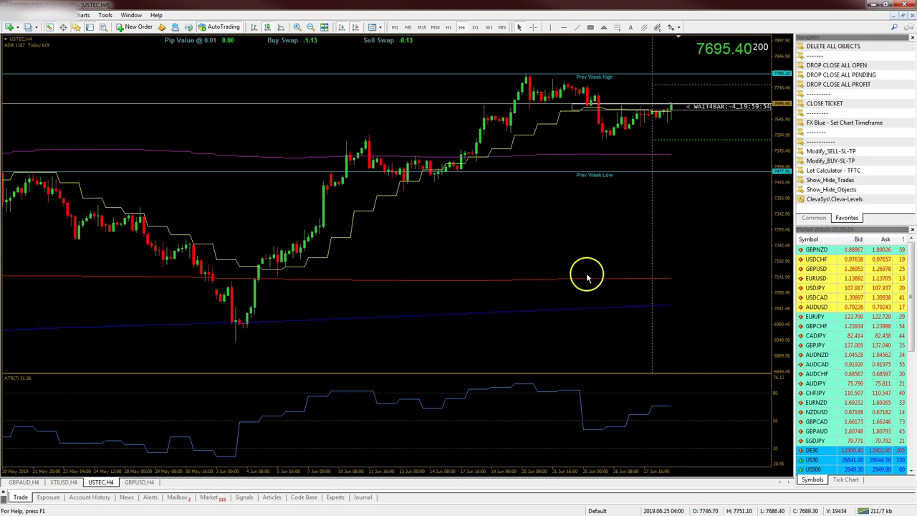
mouse_move(580, 156)
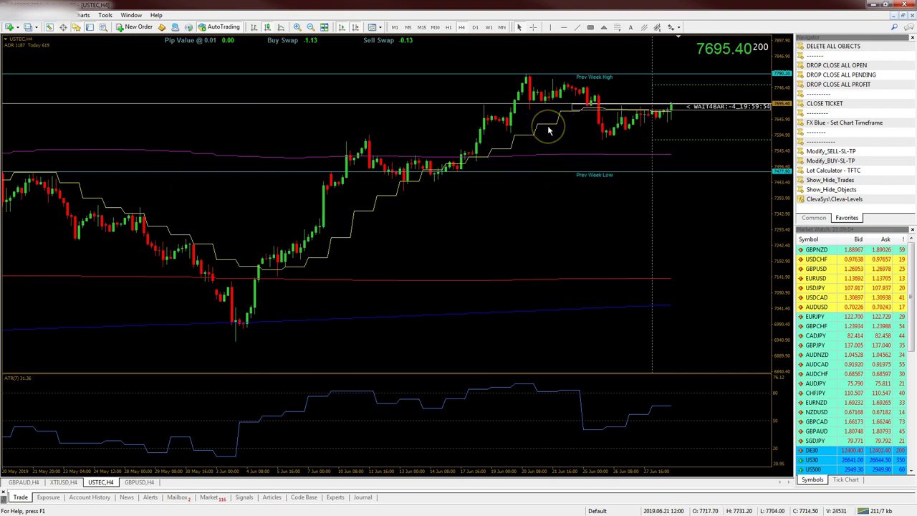
click(592, 118)
click(613, 70)
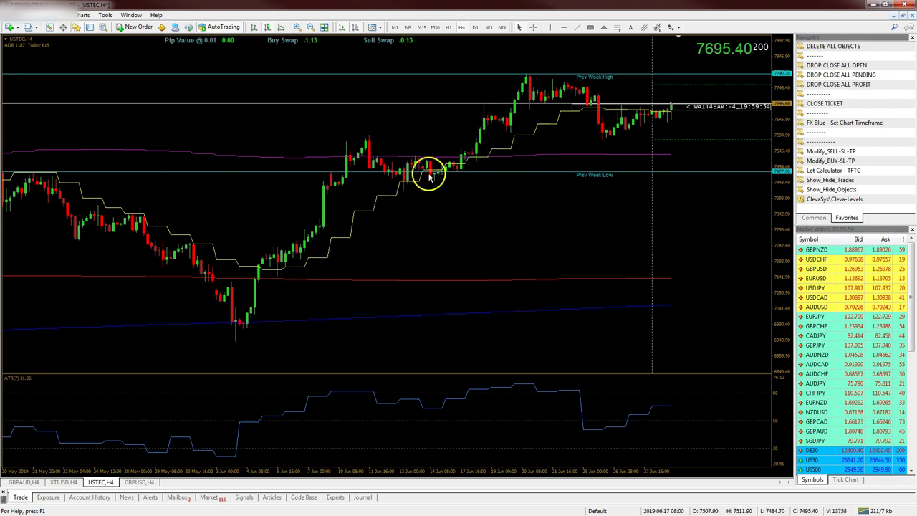
Compare the USTEC chart across the Daily, H4 and H1 timeframes, finishing on H4.
click(475, 27)
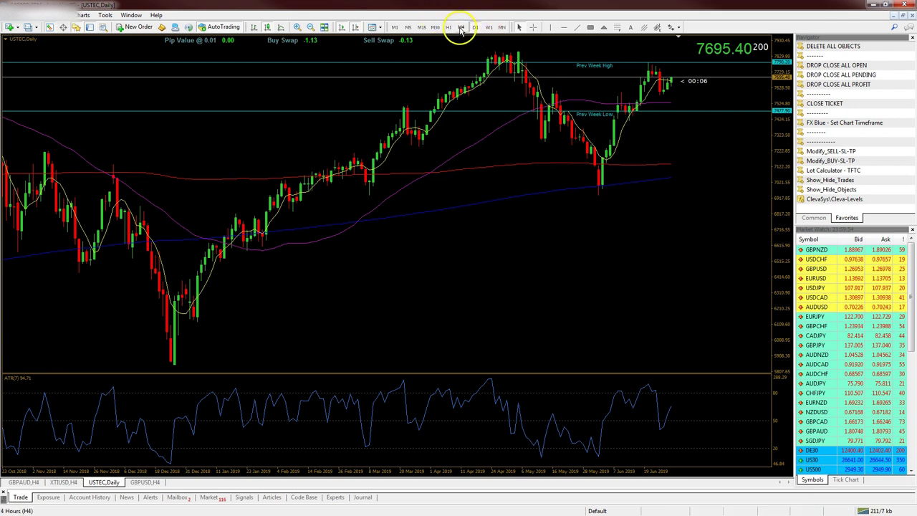
click(461, 27)
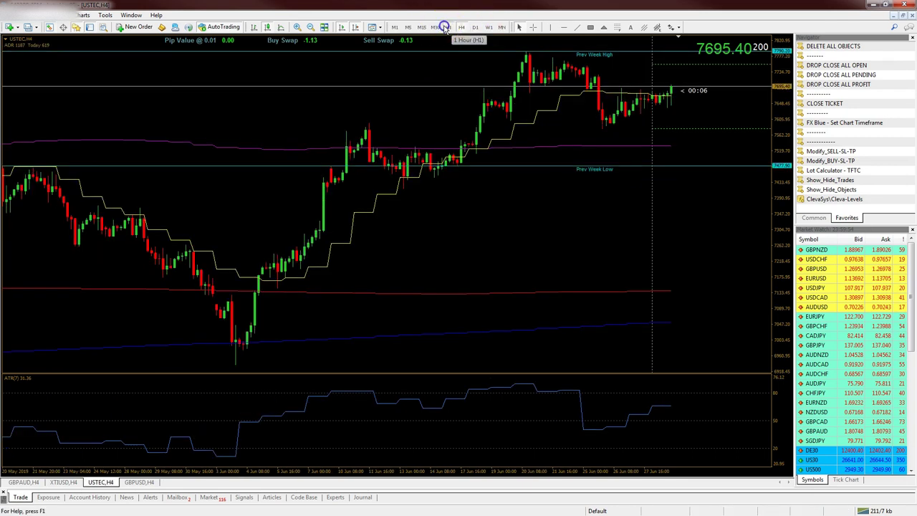
click(444, 27)
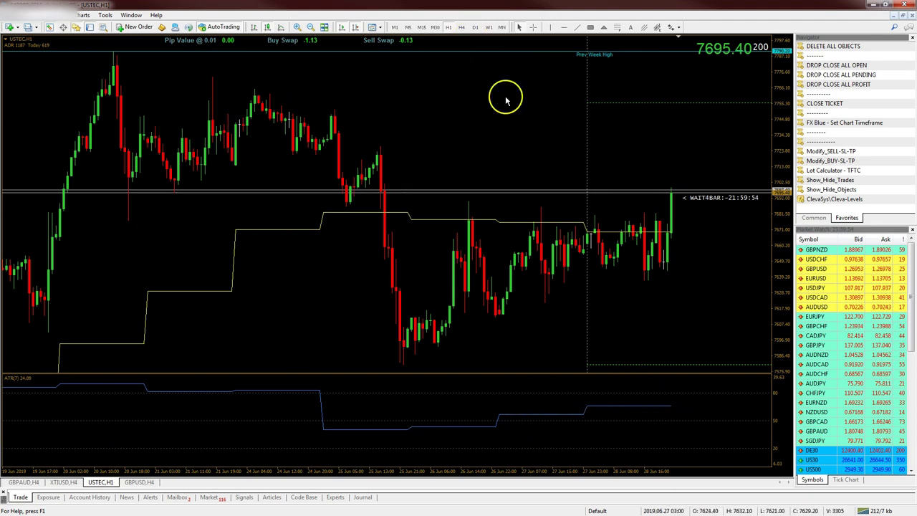
click(475, 27)
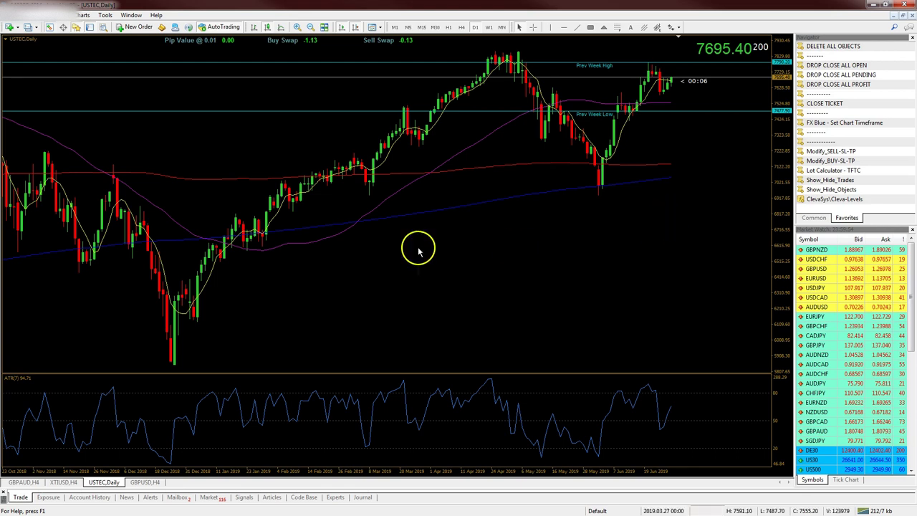
drag(555, 319, 297, 328)
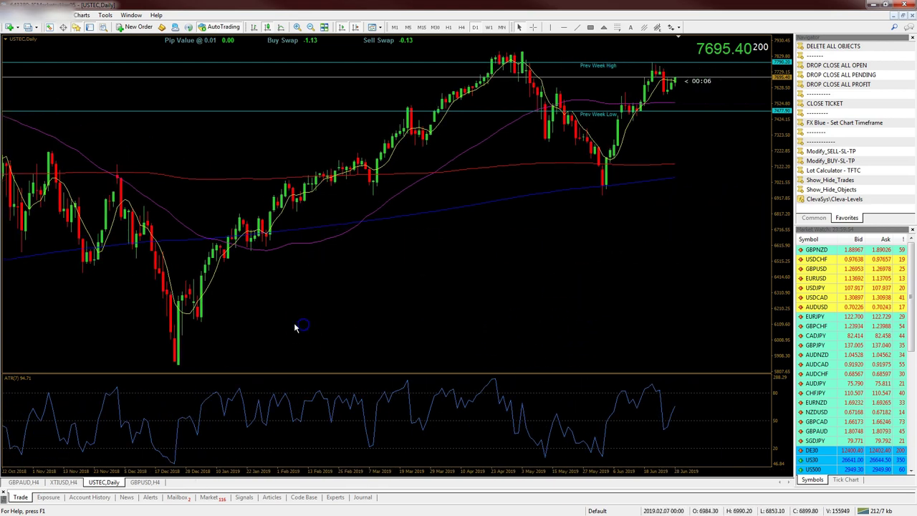
click(461, 26)
Review the May and June 2019 USTEC price swings and line up the early-June low with the lower indicator using the crosshair.
drag(466, 225, 284, 285)
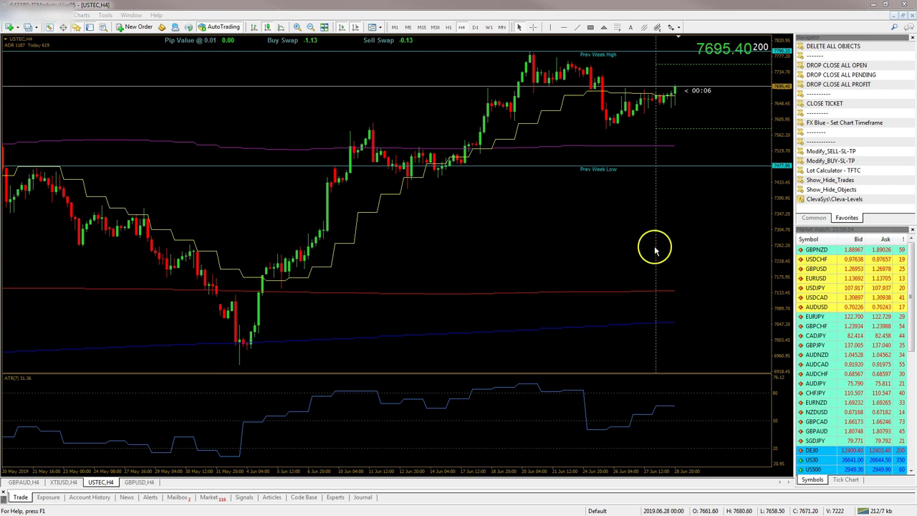
drag(527, 237, 871, 209)
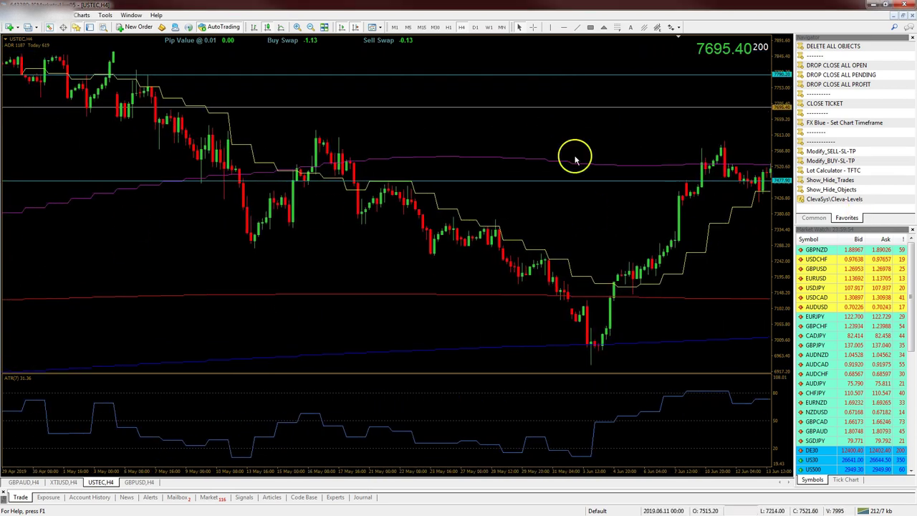
drag(606, 250, 380, 382)
middle_click(377, 334)
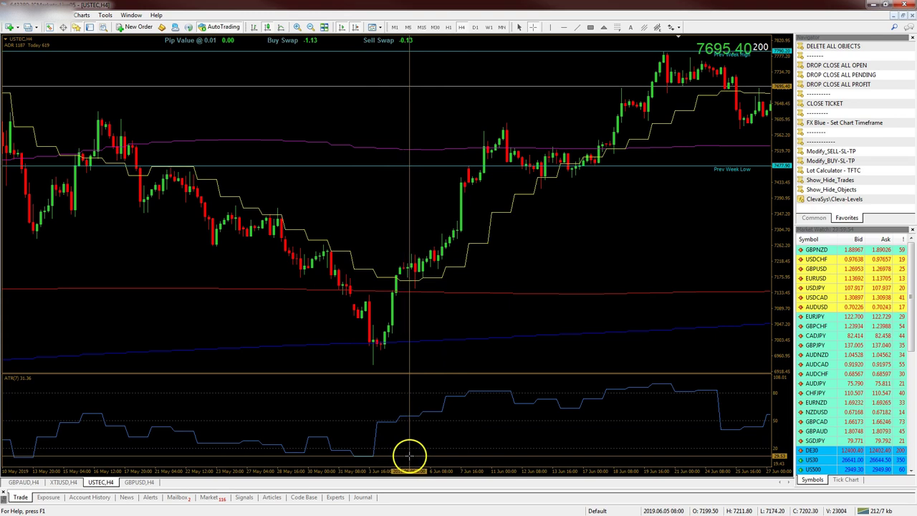
right_click(370, 422)
click(402, 250)
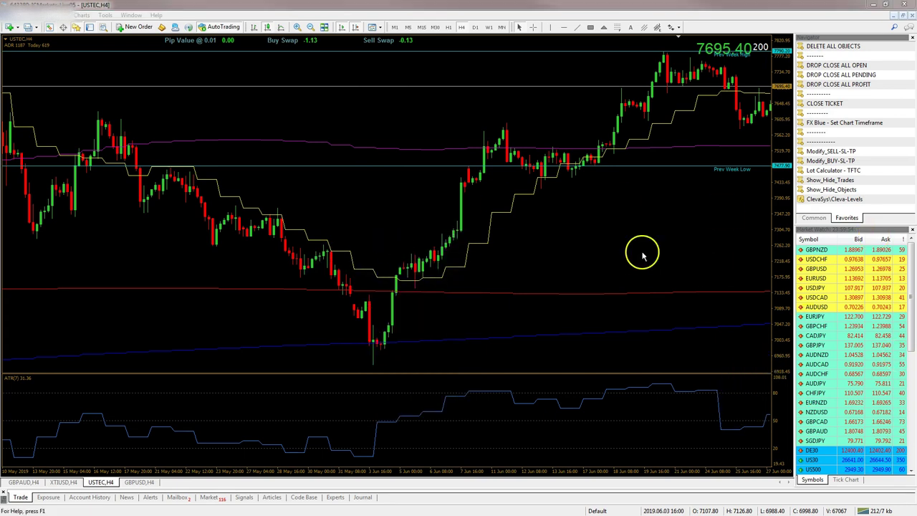
drag(800, 189, 485, 147)
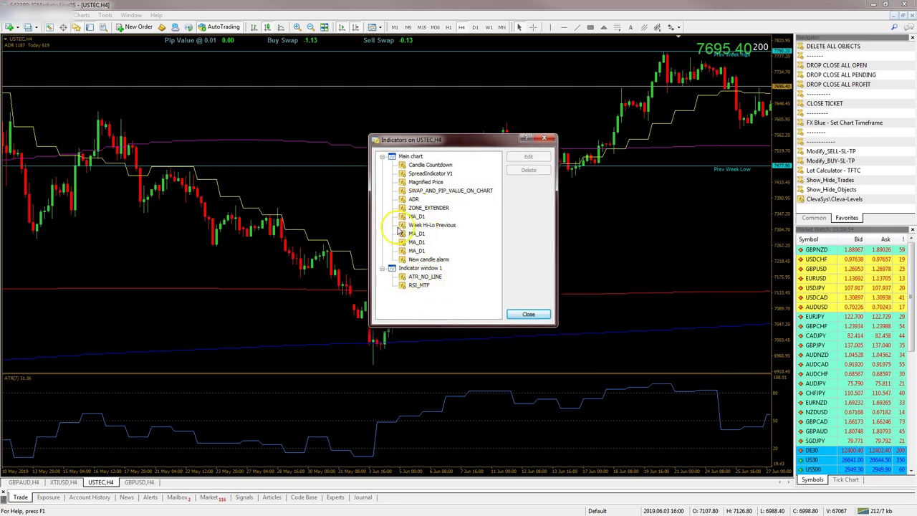
click(528, 315)
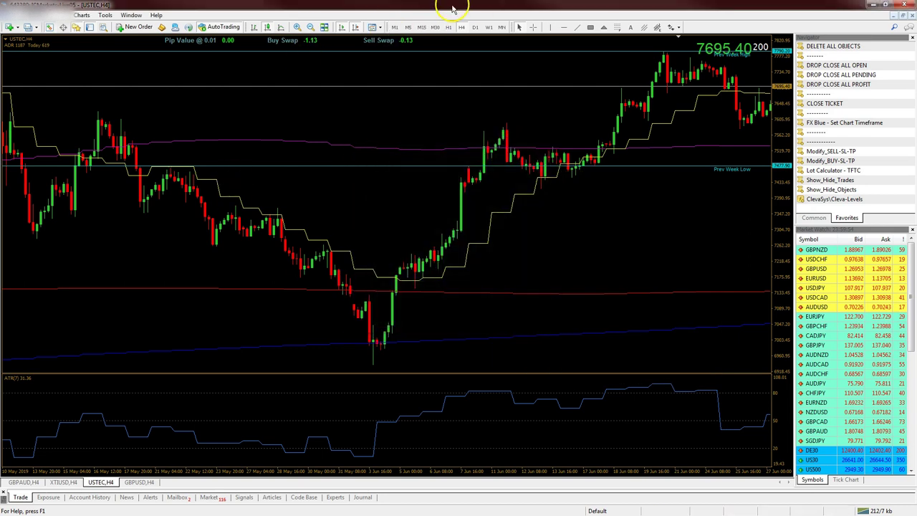
Delete the ATR_NO_LINE indicator from indicator window 1 of the USTEC H4 chart.
right_click(504, 233)
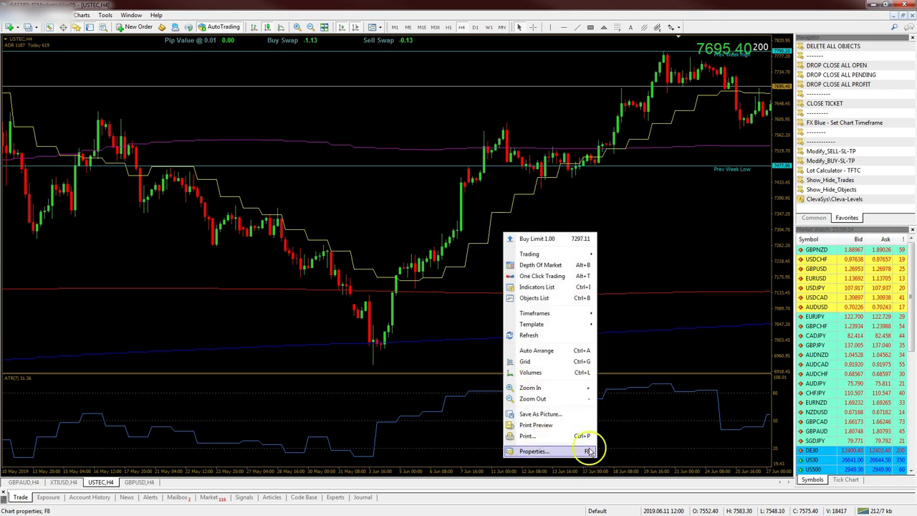
click(573, 288)
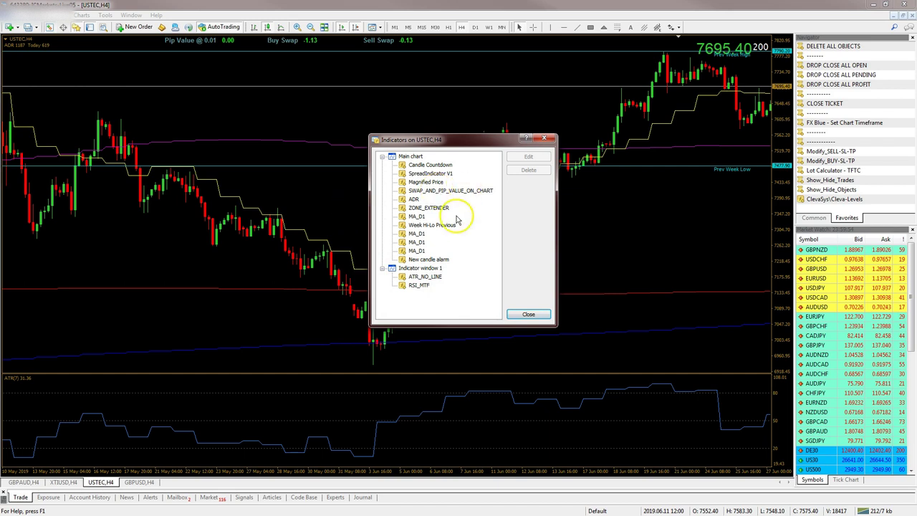
click(426, 276)
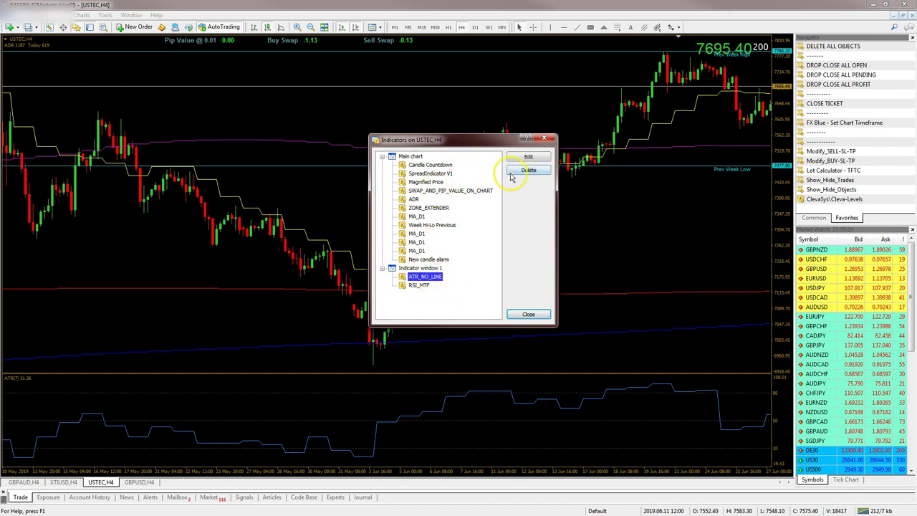
click(527, 169)
click(521, 313)
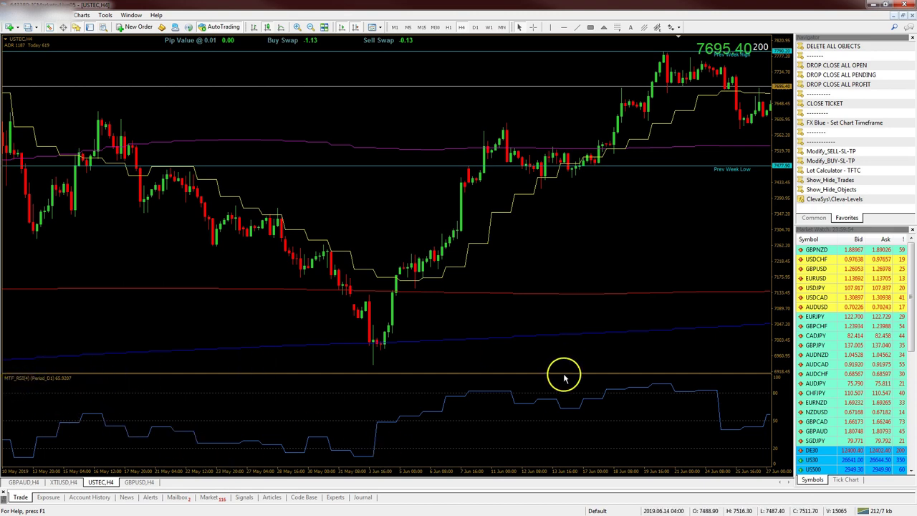
Examine with the crosshair how the early-June MTF_RSI dip lines up with the USTEC price low and the rally after it.
drag(557, 431, 769, 406)
middle_click(546, 430)
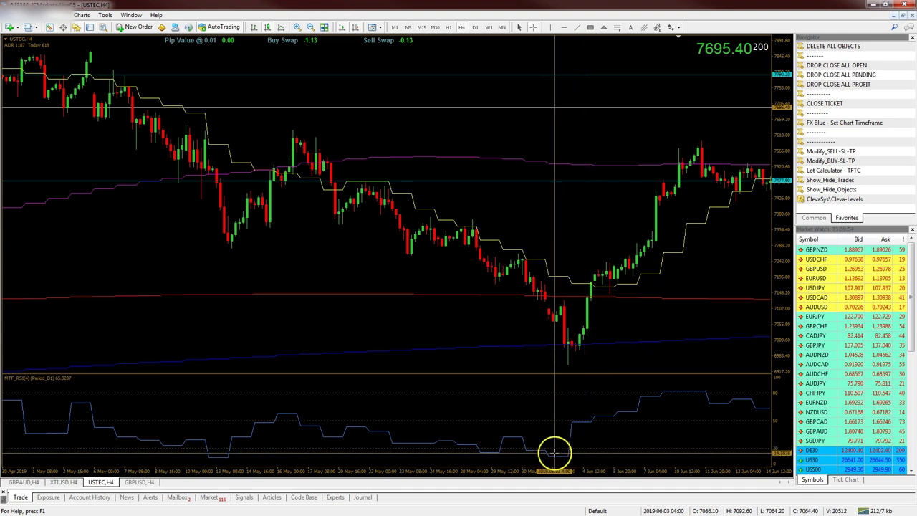
drag(552, 460, 702, 153)
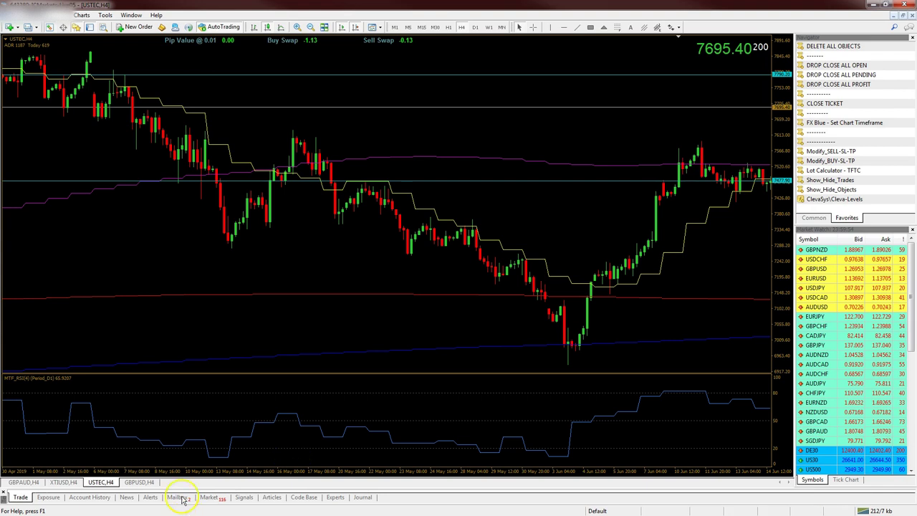
Switch to the GBPUSD H4 chart and review its price and MTF_RSI history back to April 2019.
click(136, 482)
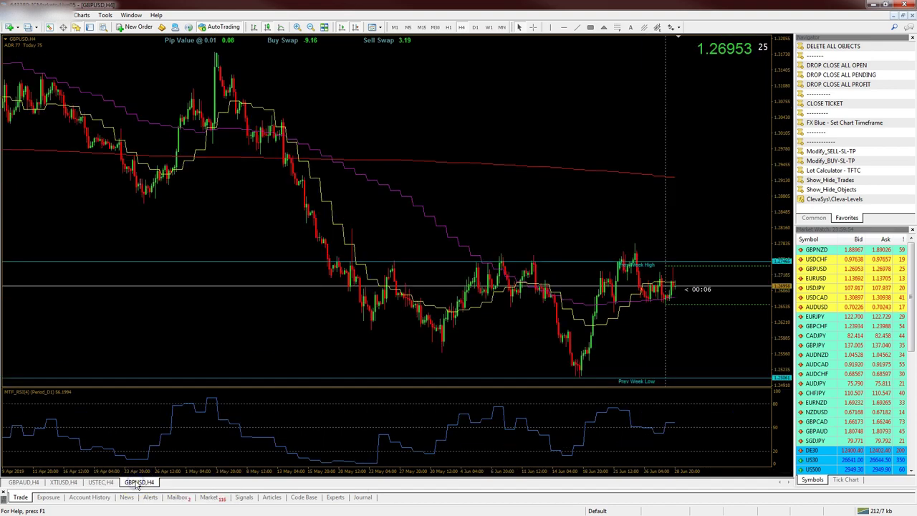
key(plus)
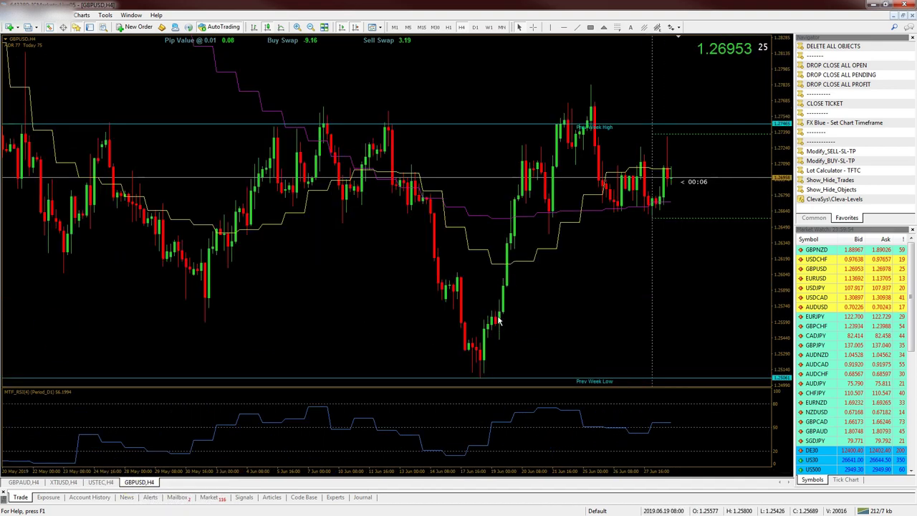
click(563, 27)
drag(285, 239, 290, 238)
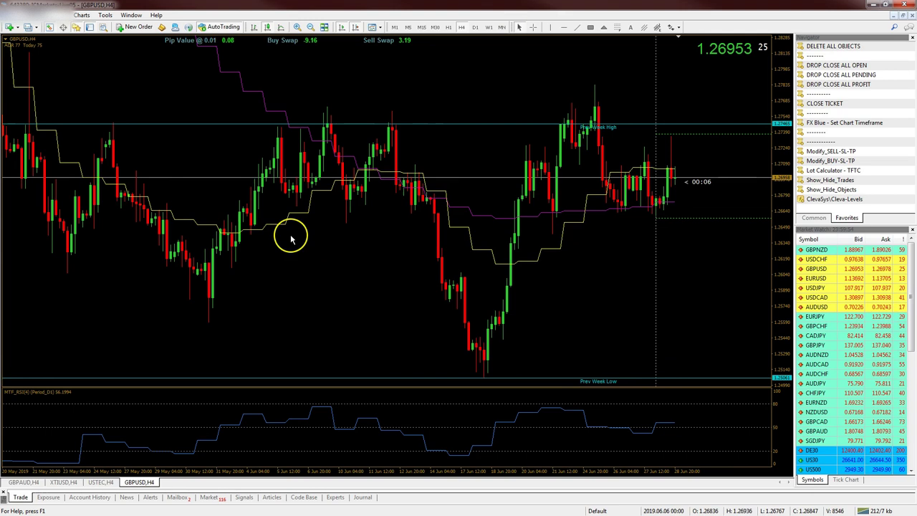
middle_click(417, 459)
click(154, 462)
drag(290, 453, 30, 465)
drag(437, 237, 916, 237)
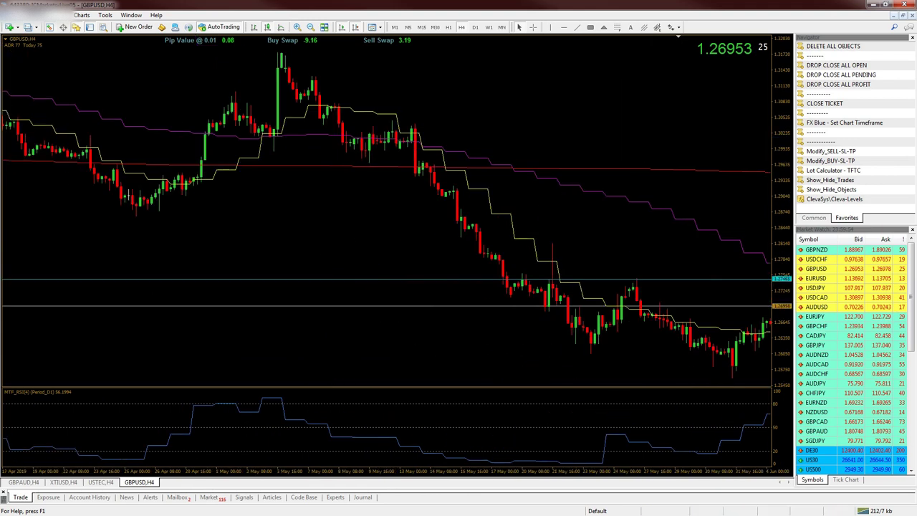
key(minus)
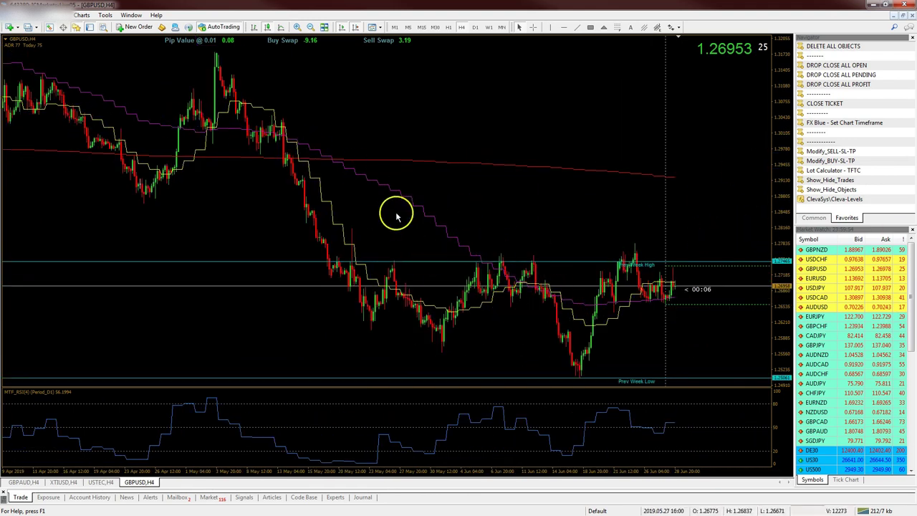
Trace the MTF_RSI extremes to the matching GBPUSD candles with the crosshair, up to the mid-June low.
middle_click(208, 400)
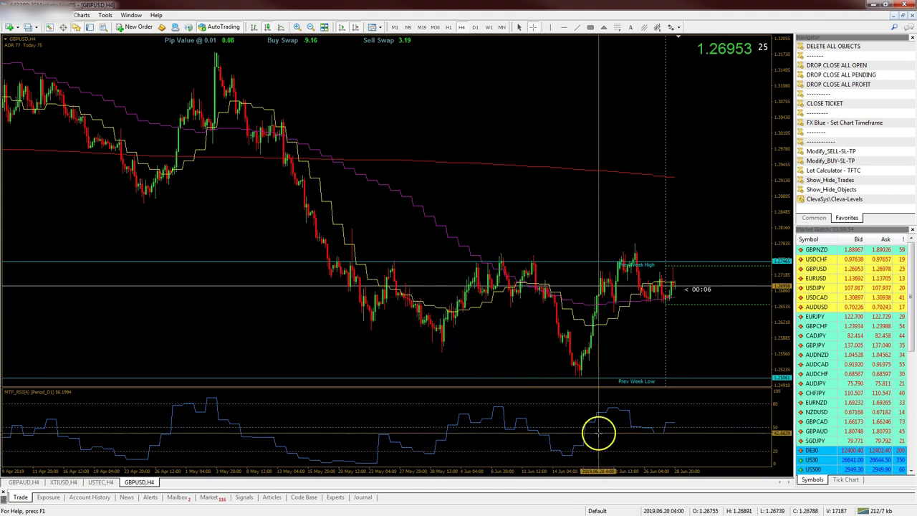
click(570, 439)
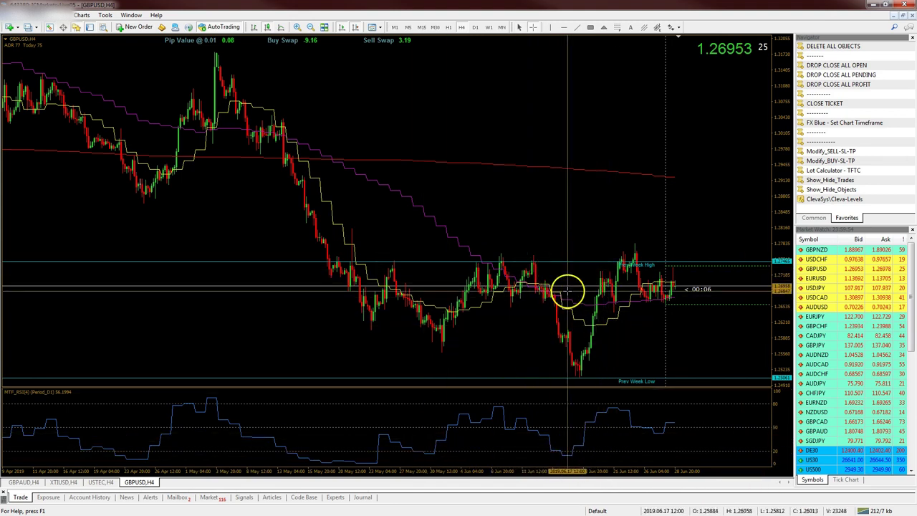
click(583, 353)
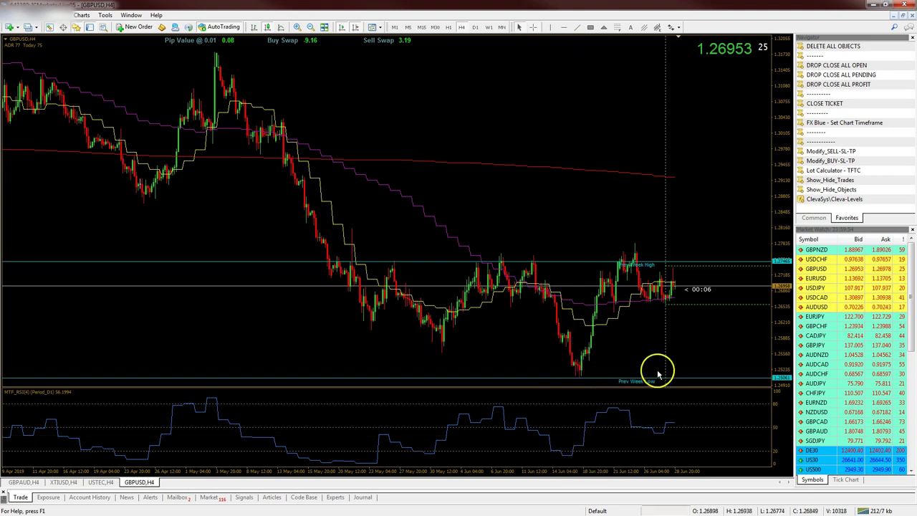
Measure the distance from the 18 June 2019 GBPUSD candle down to just below the swing low.
key(plus)
click(38, 399)
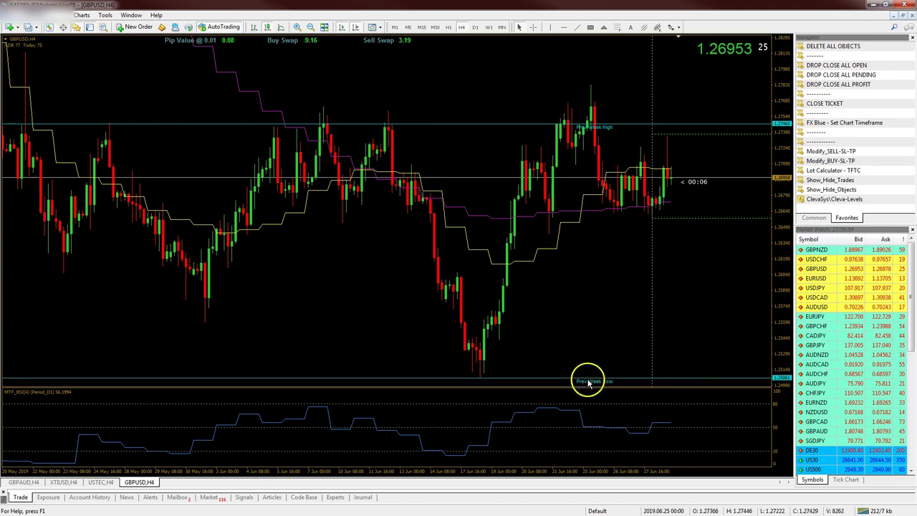
middle_click(405, 397)
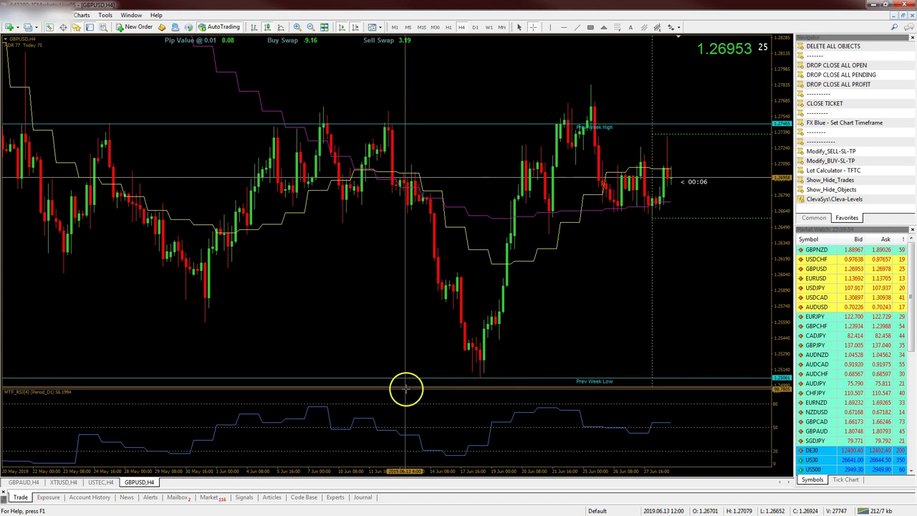
middle_click(485, 327)
middle_click(480, 340)
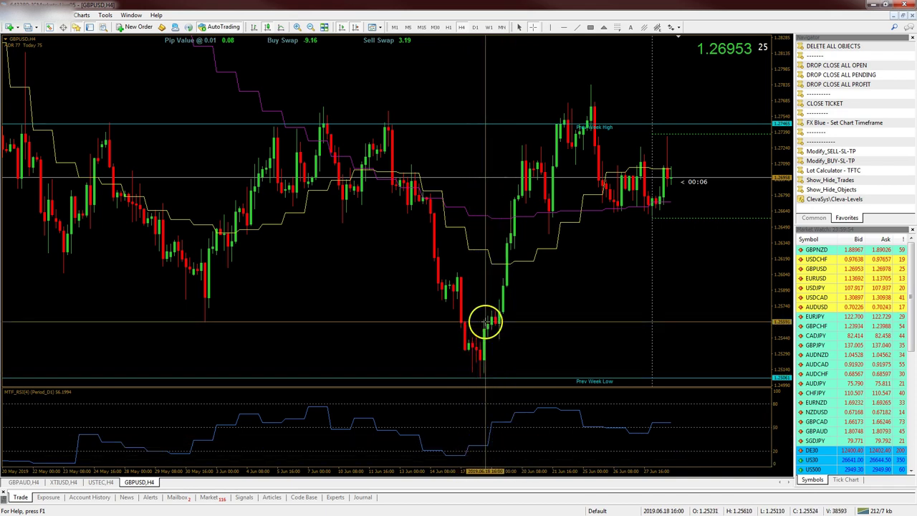
drag(484, 328, 486, 346)
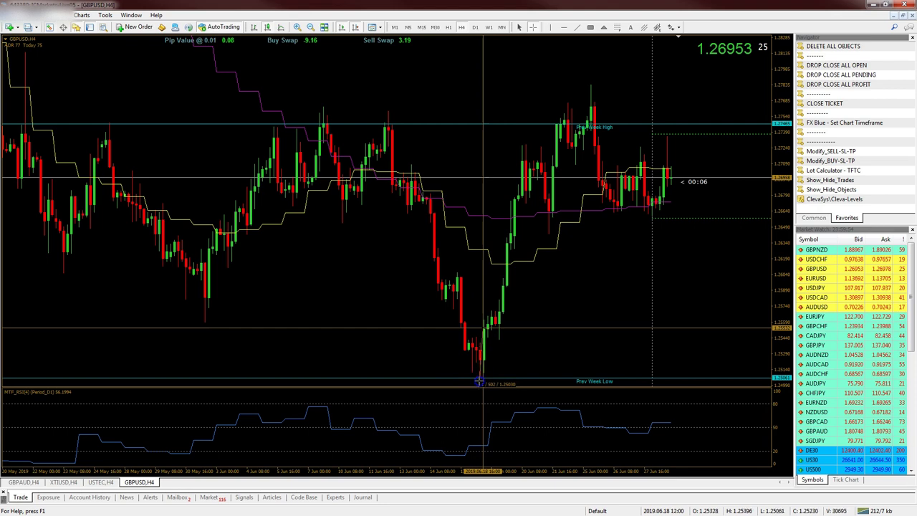
drag(482, 381, 482, 381)
Compress the GBPUSD price scale and trace the rally from the 18 June 2019 low to the 28 June candles with the crosshair.
drag(779, 263, 781, 301)
middle_click(429, 286)
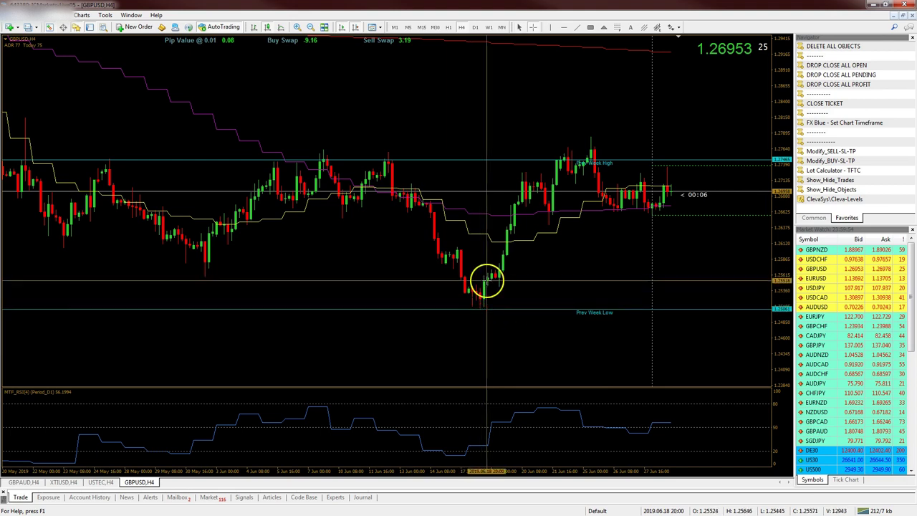
drag(525, 194, 520, 272)
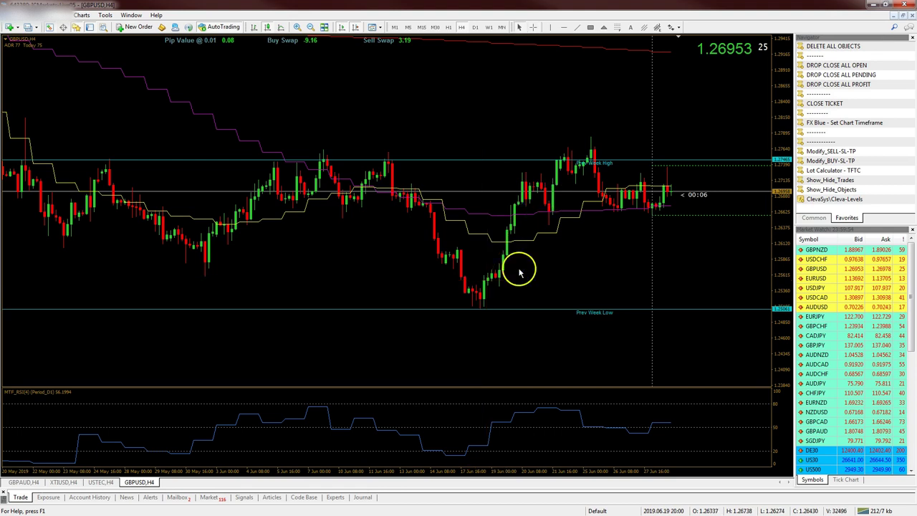
middle_click(485, 312)
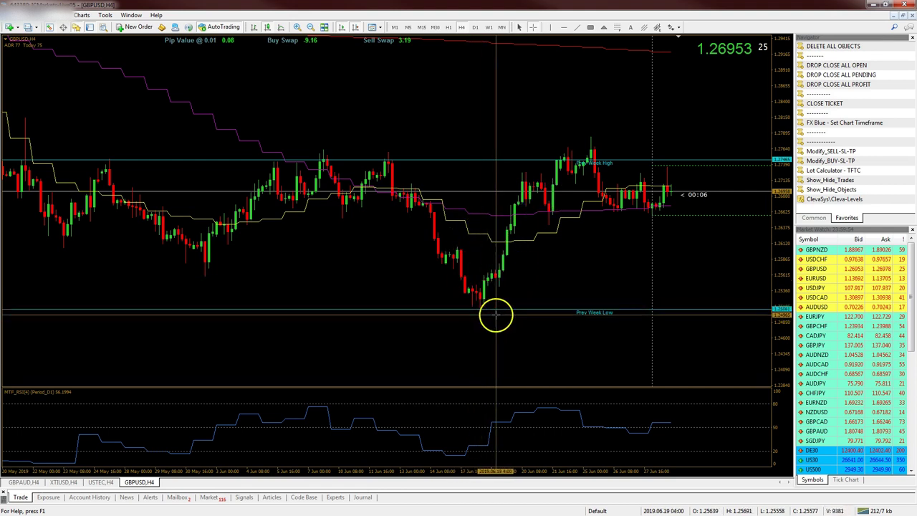
middle_click(483, 322)
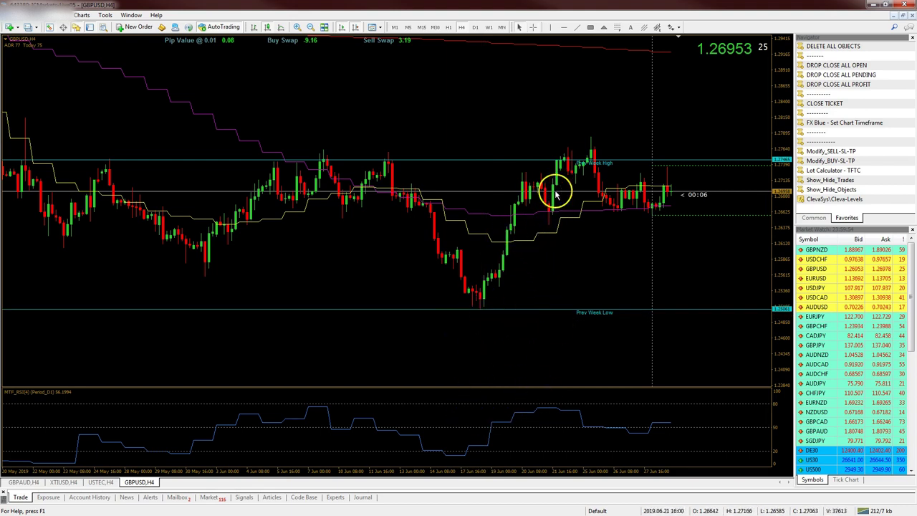
middle_click(554, 422)
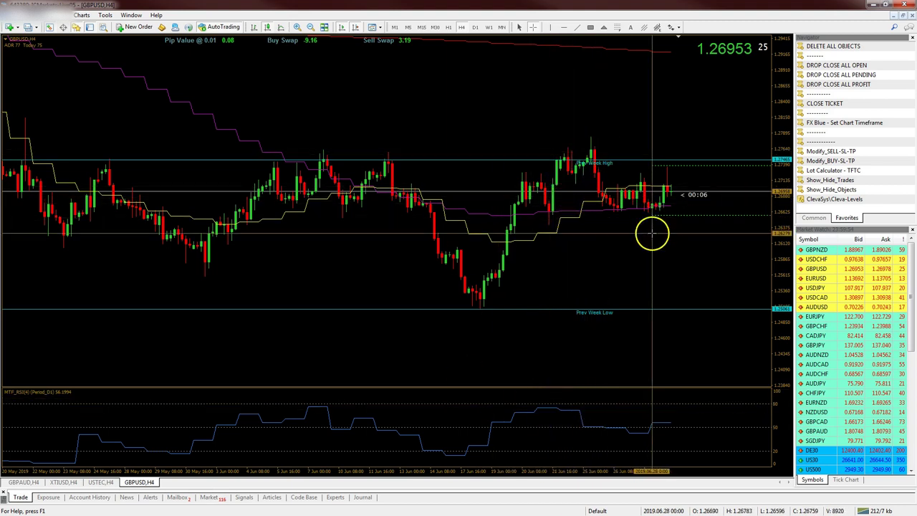
middle_click(660, 184)
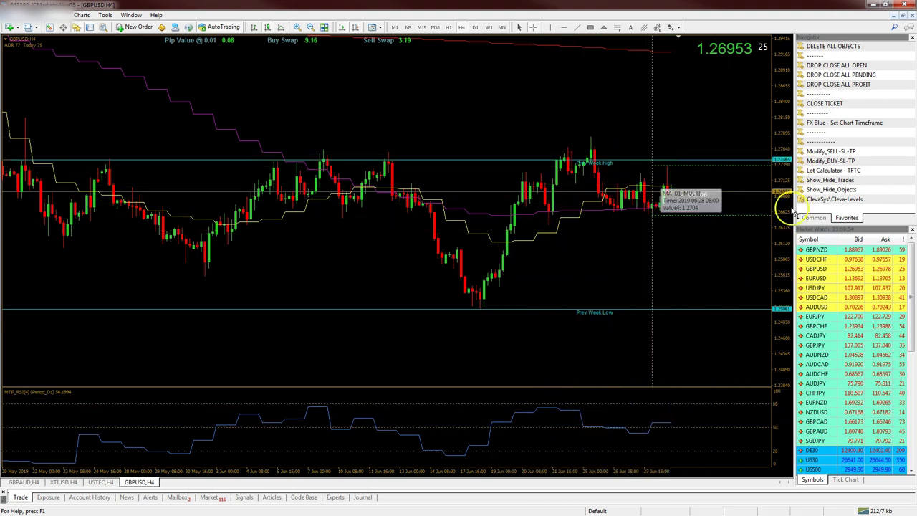
Stretch the GBPUSD price scale and examine the late-June candles around the moving averages.
drag(779, 230, 773, 147)
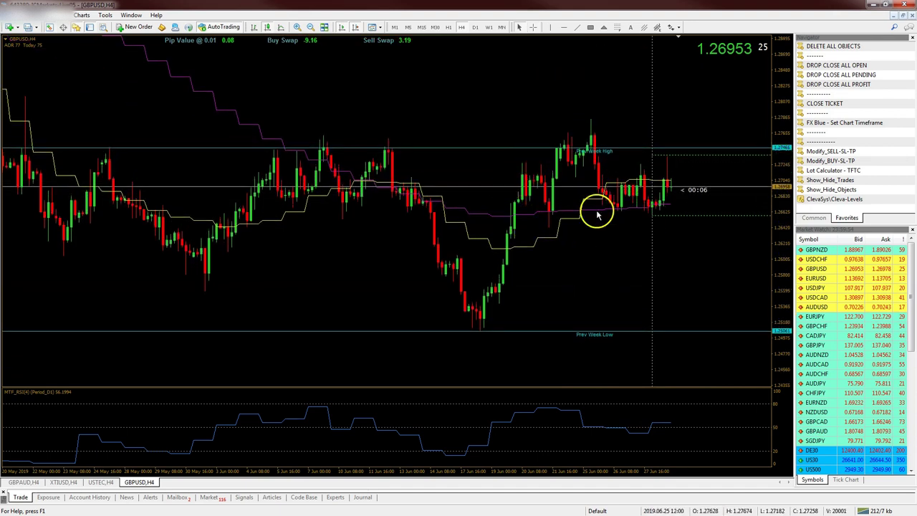
middle_click(551, 194)
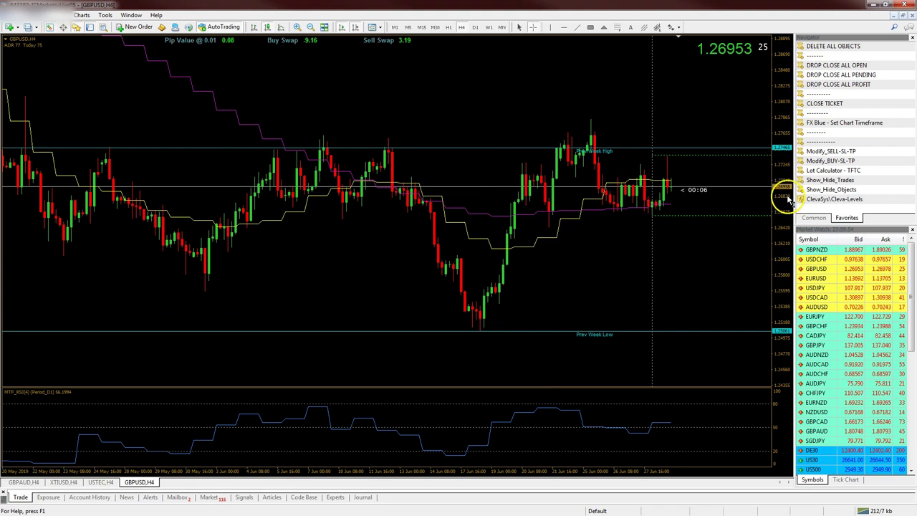
drag(536, 229, 686, 235)
middle_click(620, 215)
drag(583, 215, 735, 210)
middle_click(702, 177)
drag(674, 190, 687, 89)
Review the earlier GBPUSD history and pinpoint the 19 June 2019 candle with the crosshair.
drag(549, 247, 183, 285)
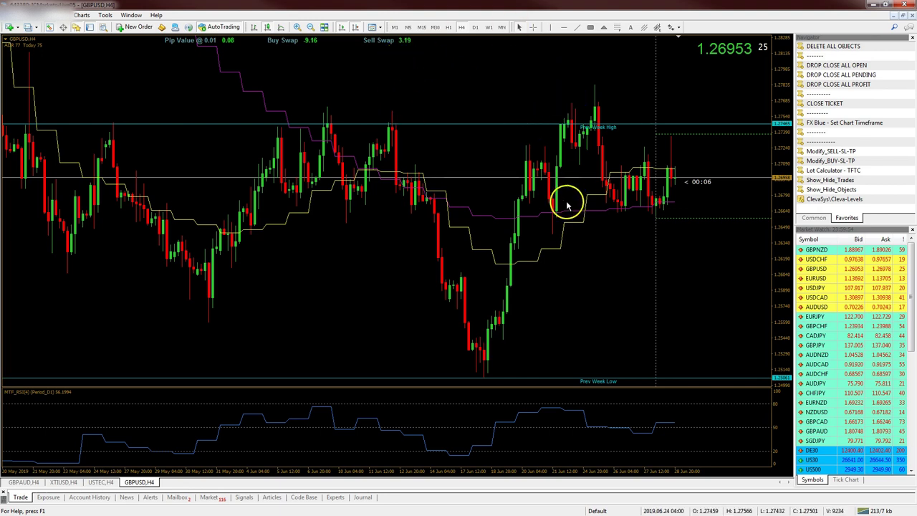
drag(484, 250, 589, 276)
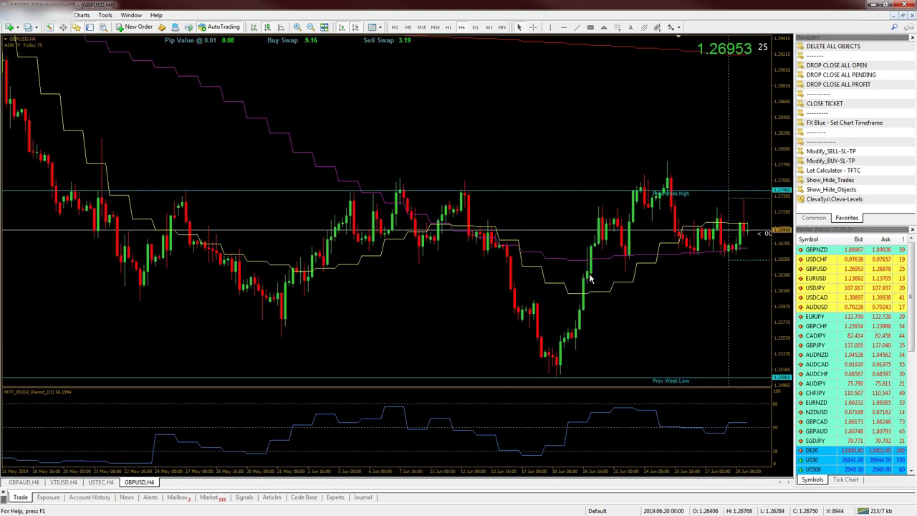
drag(409, 302, 53, 288)
middle_click(506, 336)
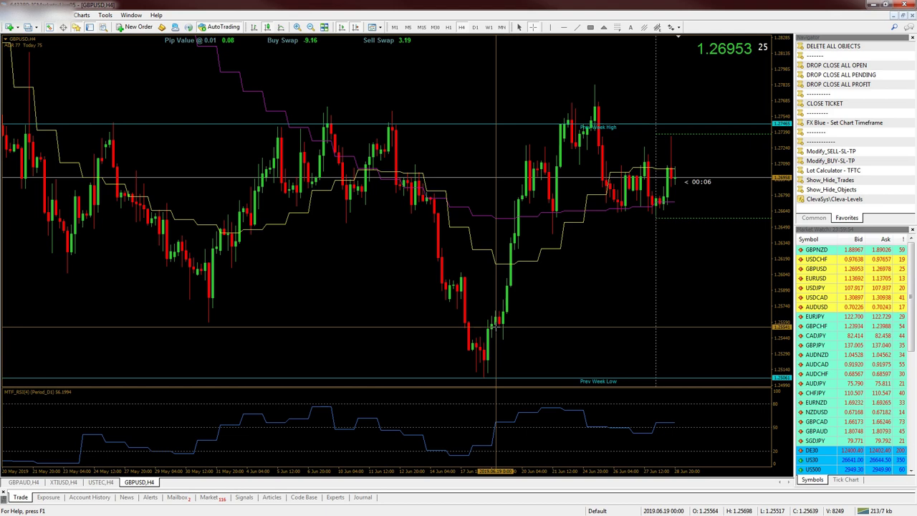
click(379, 272)
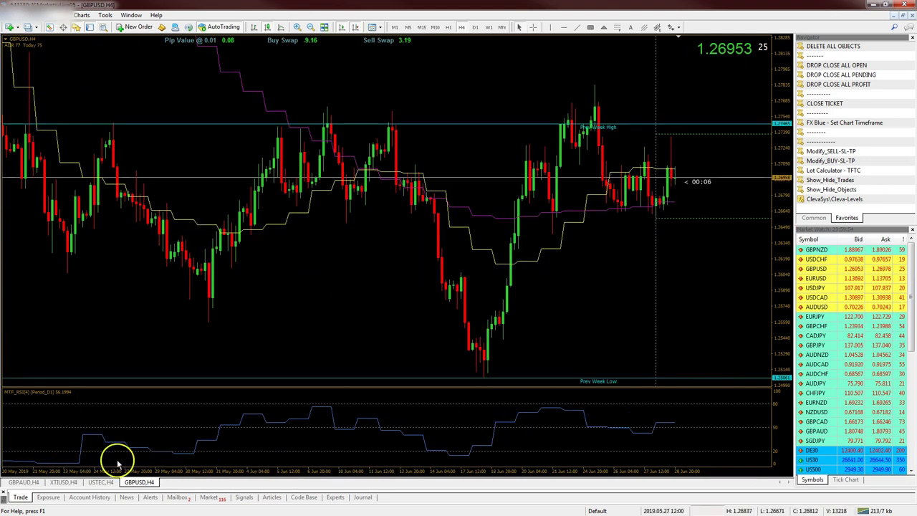
Switch to the USTEC H4 chart and trace the rise from the 3 June 2019 low to the 20 June high with the crosshair.
click(101, 482)
middle_click(259, 328)
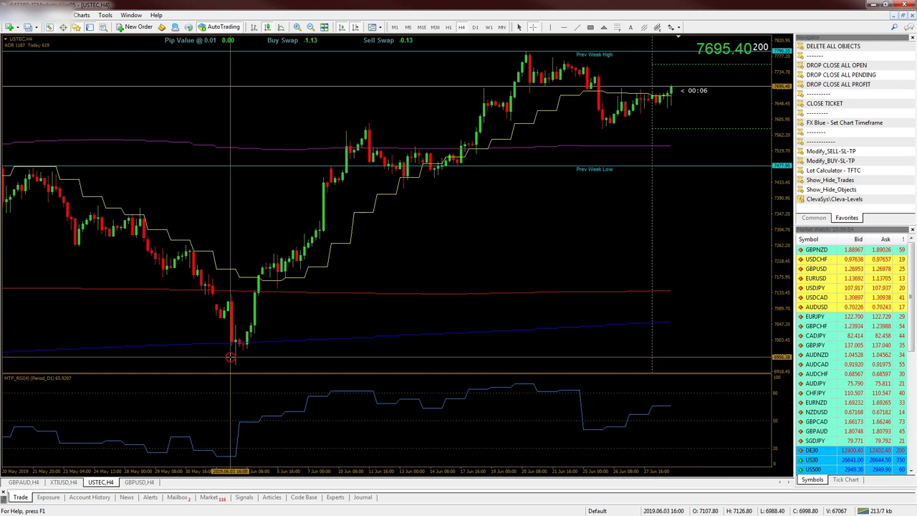
drag(251, 333, 580, 82)
middle_click(322, 262)
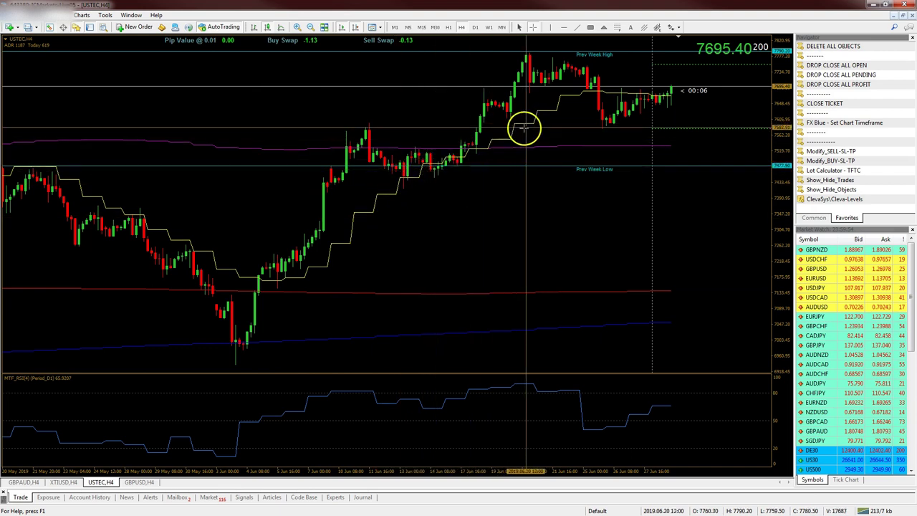
click(692, 137)
Review the USTEC history back to April 2019, comparing the MTF_RSI lows with the price swings.
drag(393, 276, 66, 259)
drag(435, 309, 702, 194)
drag(401, 286, 499, 278)
drag(257, 310, 78, 266)
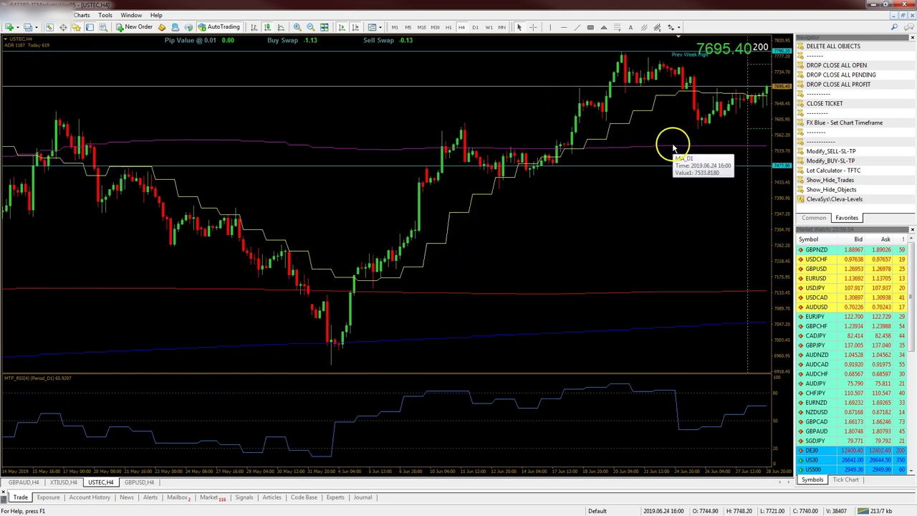
drag(342, 354, 754, 229)
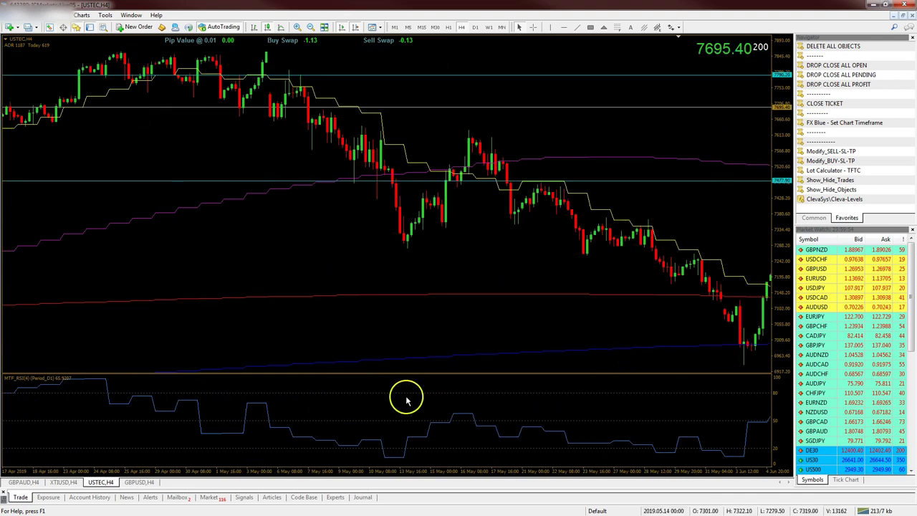
Return to the GBPUSD H4 chart, load USTEC into its window from the symbol list and check the latest candle.
click(149, 481)
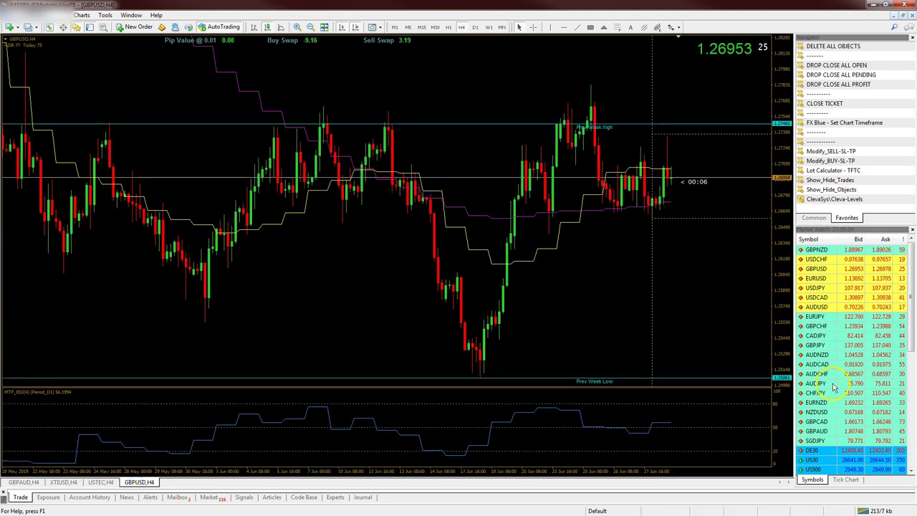
click(815, 278)
scroll(812, 315, down, 1)
scroll(829, 430, down, 2)
scroll(798, 273, down, 1)
scroll(839, 311, down, 2)
drag(840, 311, 573, 253)
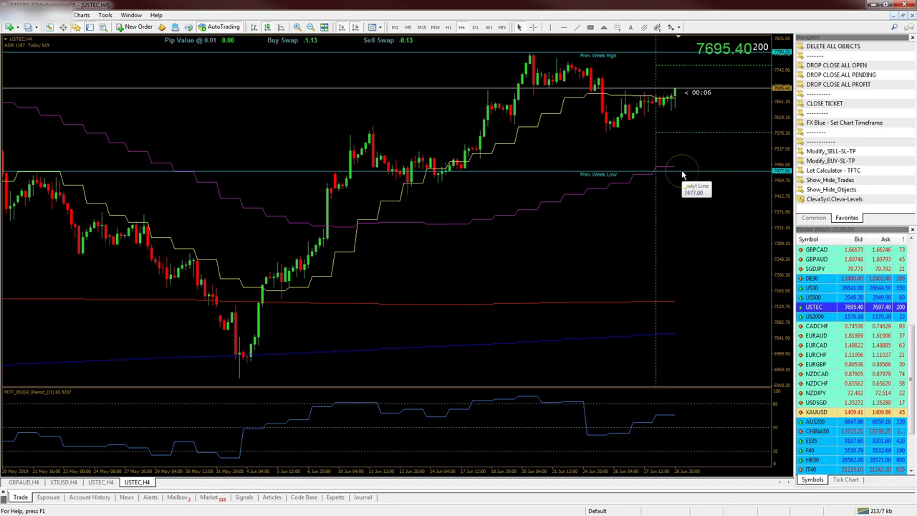
middle_click(686, 83)
drag(688, 83, 704, 56)
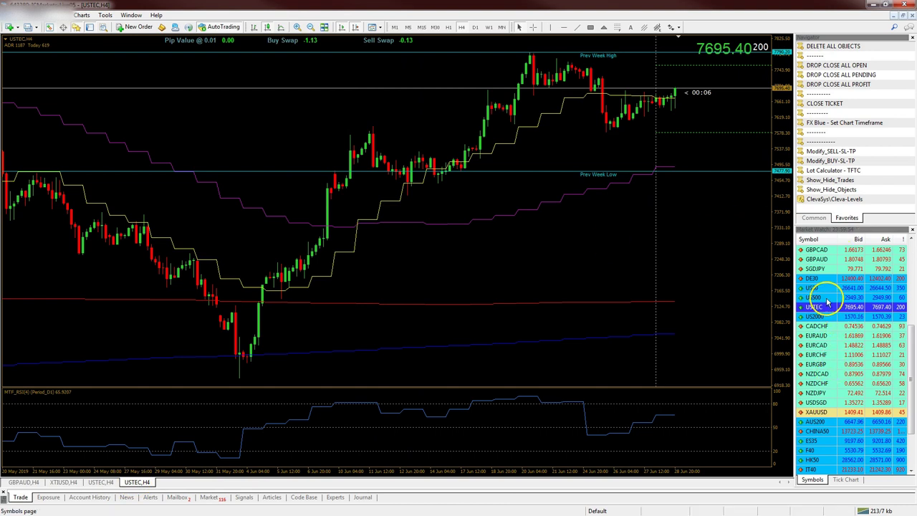
Load DE30 into the same chart window and review its MTF_RSI against price from April to June 2019.
drag(815, 278, 609, 258)
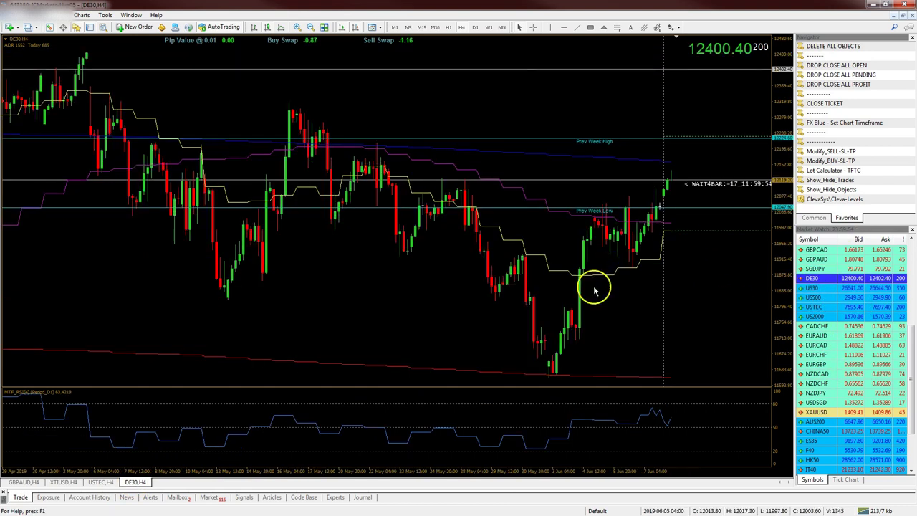
scroll(469, 420, down, 8)
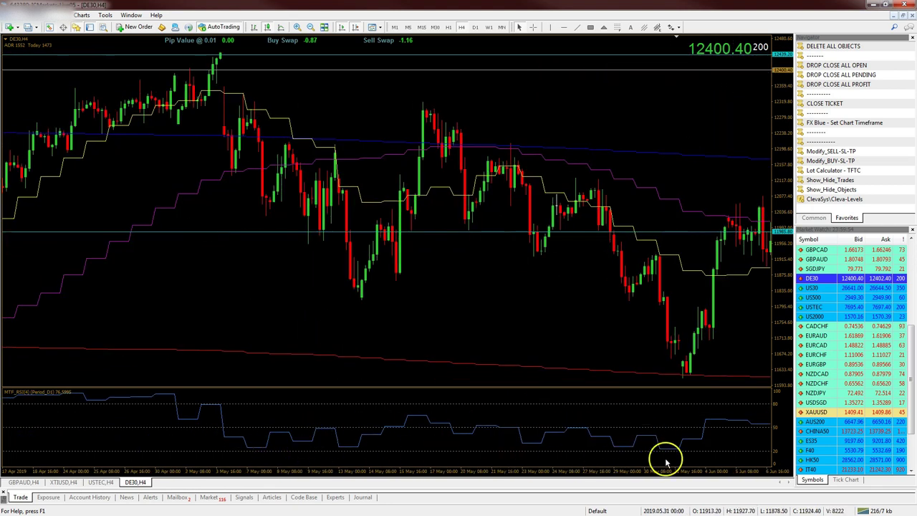
drag(671, 449, 509, 431)
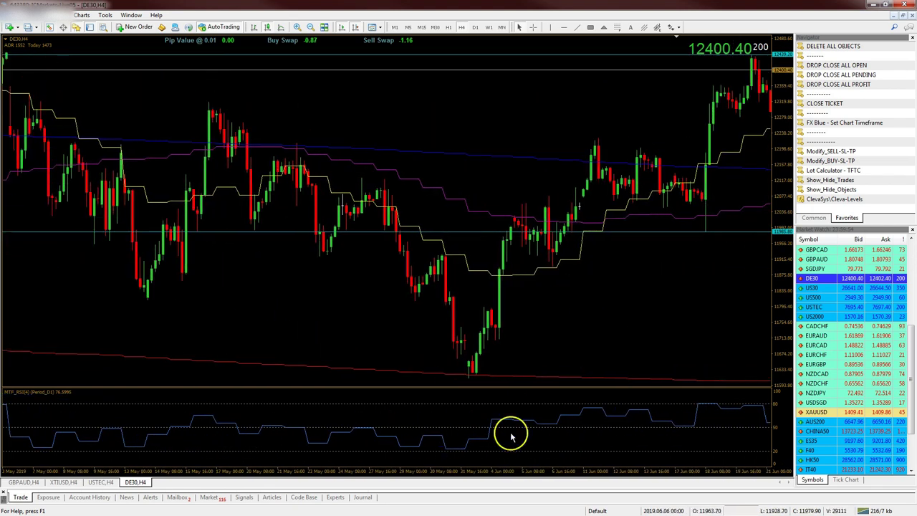
drag(763, 436, 176, 393)
Load US30 into the same chart window and review its MTF_RSI history back to late March 2019.
drag(811, 288, 667, 279)
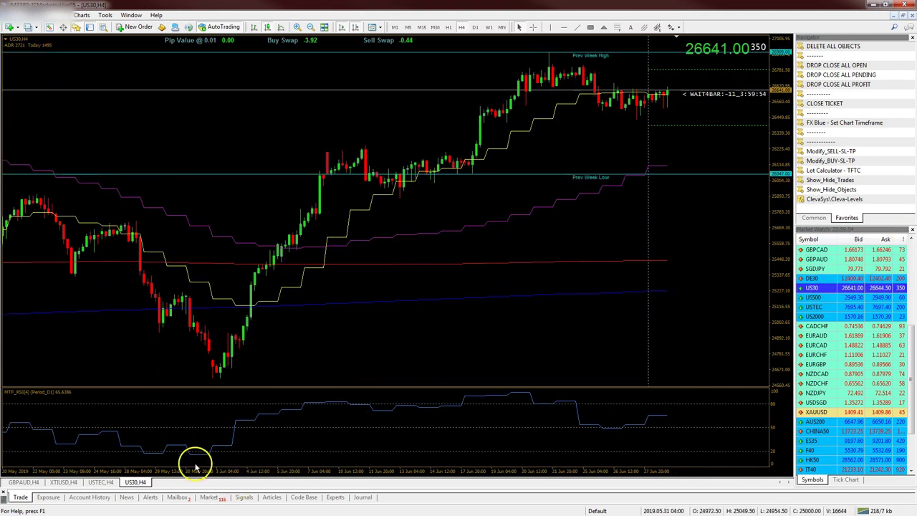
drag(376, 432, 786, 414)
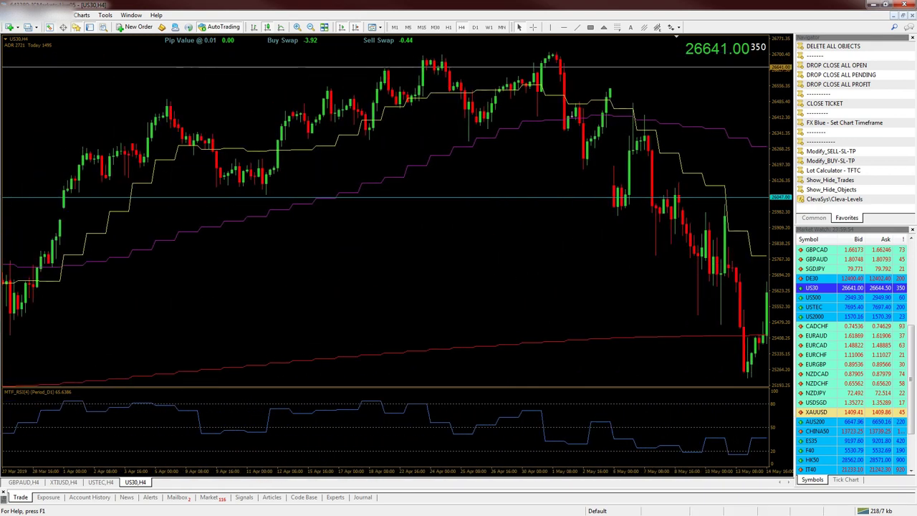
key(End)
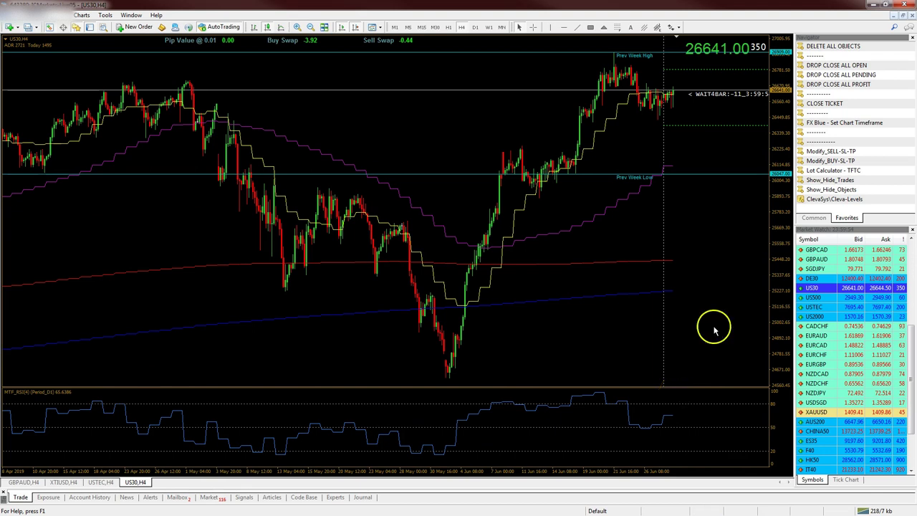
Measure the US30 bounce from the 13 May 2019 MTF_RSI low and trace the sideways candles up to 22 May.
middle_click(290, 438)
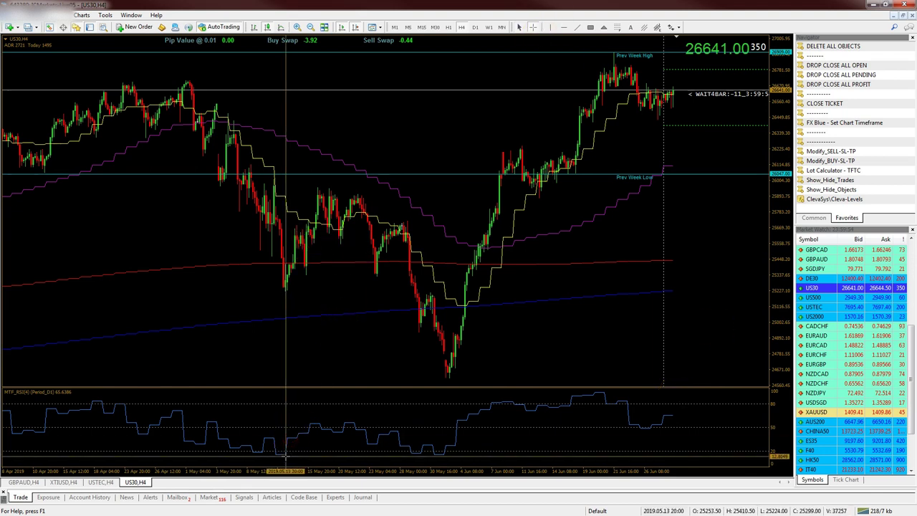
drag(287, 273, 316, 214)
middle_click(224, 248)
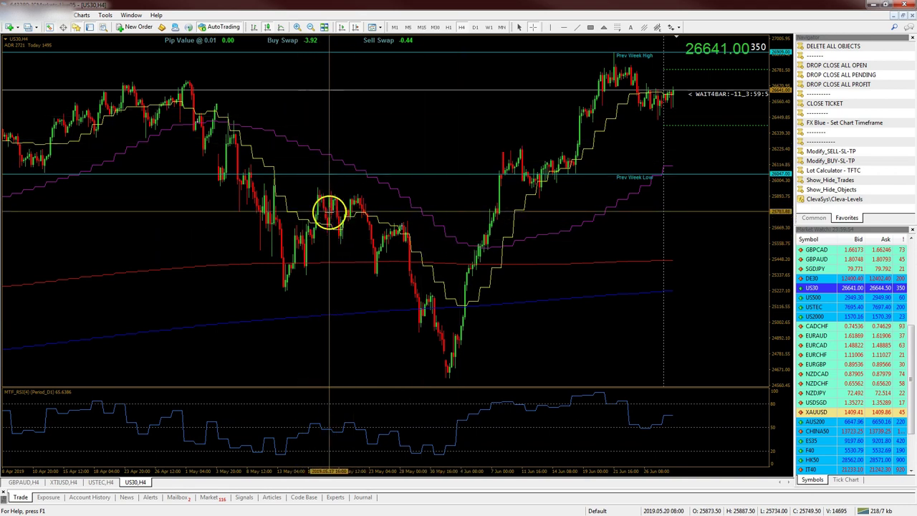
drag(338, 214, 361, 222)
middle_click(336, 428)
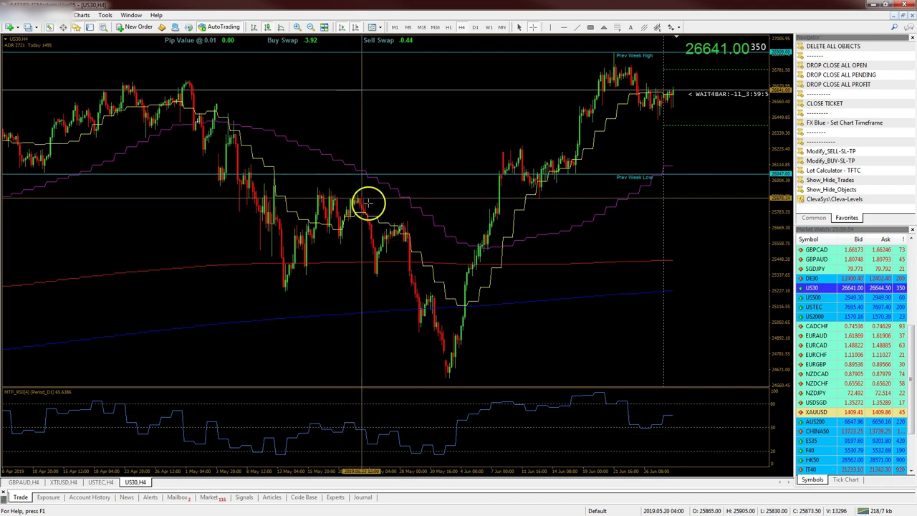
Locate the late-May MTF_RSI dip on US30 and measure the move between the 29 May 2019 candle and the following swing high.
drag(360, 207, 444, 423)
middle_click(408, 238)
click(417, 458)
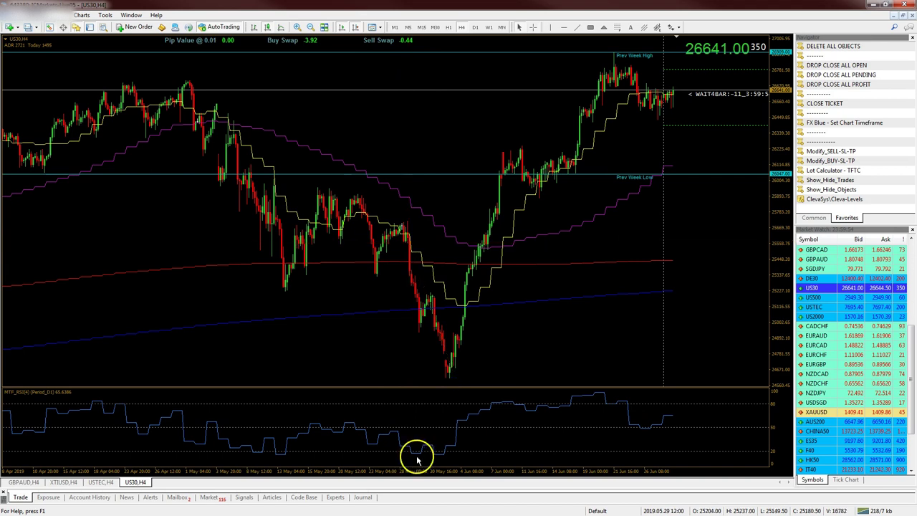
middle_click(419, 444)
click(429, 331)
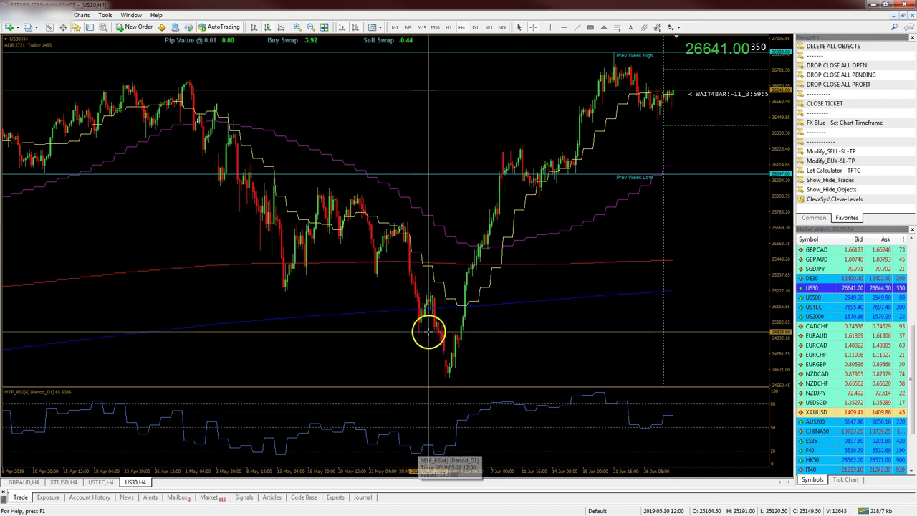
drag(420, 308, 431, 290)
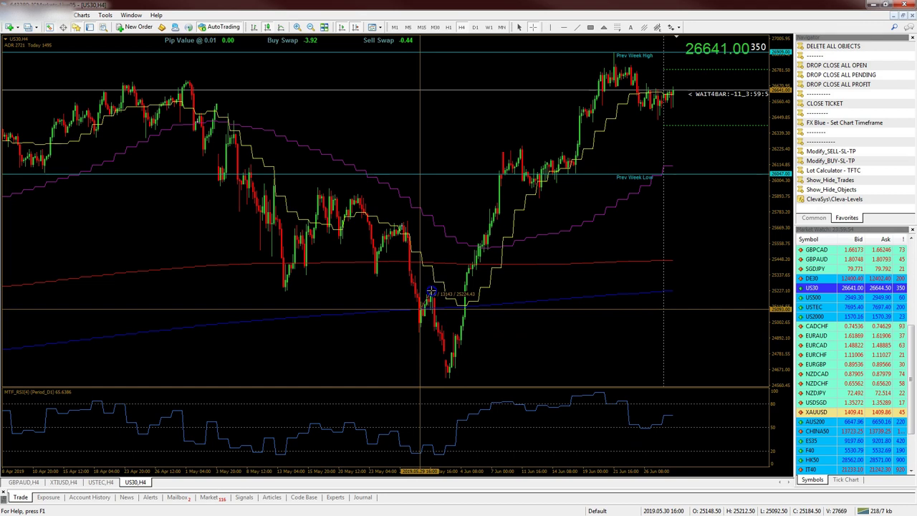
drag(432, 290, 420, 318)
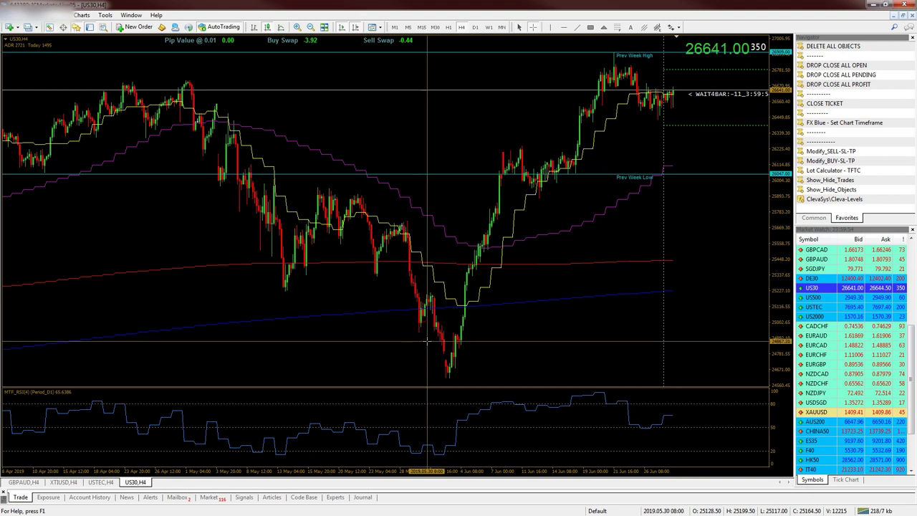
Enlarge the US30 candles, review the earlier MTF_RSI lows back past February 2019 and return to the latest candles.
key(plus)
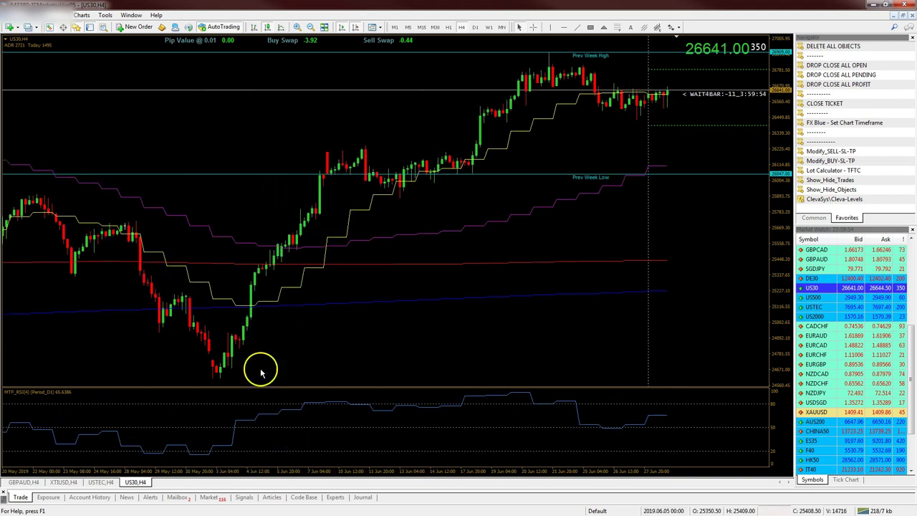
drag(262, 356, 767, 346)
drag(315, 345, 668, 333)
drag(283, 335, 770, 326)
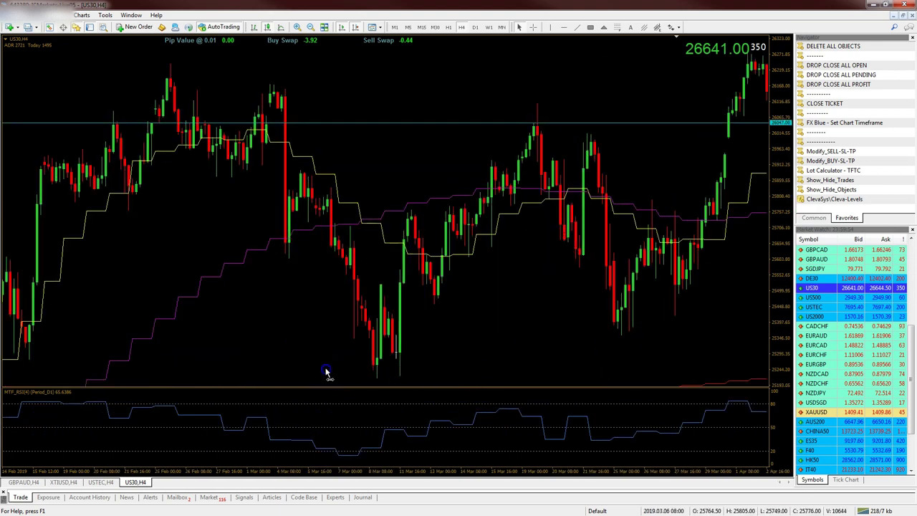
drag(323, 373, 783, 331)
drag(664, 335, 500, 287)
scroll(610, 275, down, 10)
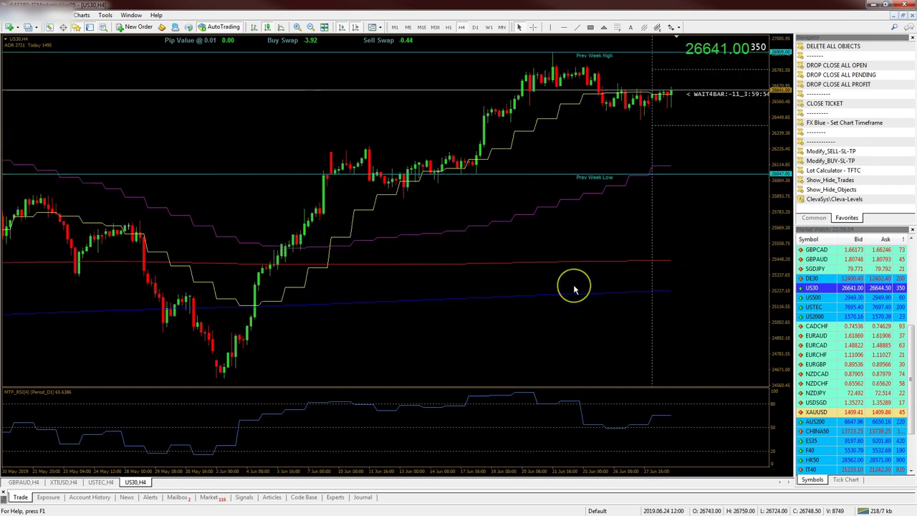
Load USDCHF into the same chart window and review its MTF_RSI dips from early June 2019 to the latest candles.
click(833, 299)
scroll(833, 299, up, 6)
drag(823, 264, 594, 246)
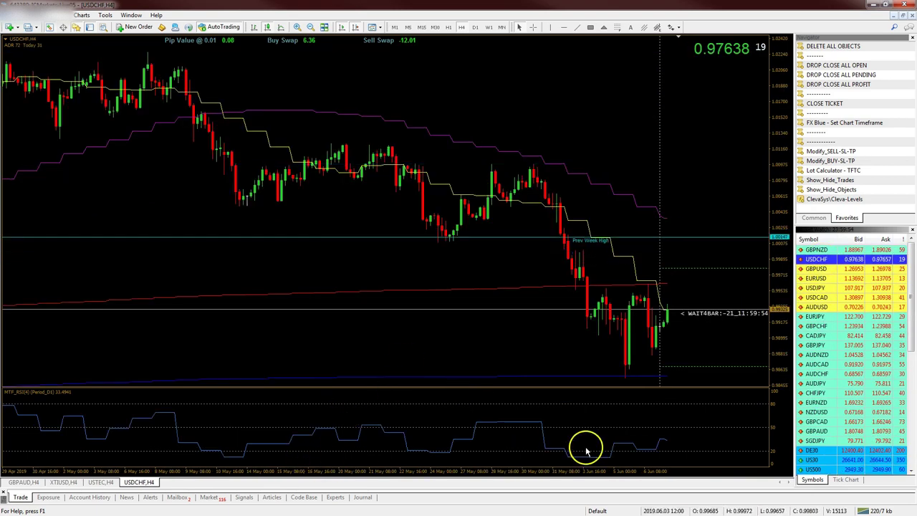
middle_click(559, 458)
drag(589, 340, 771, 311)
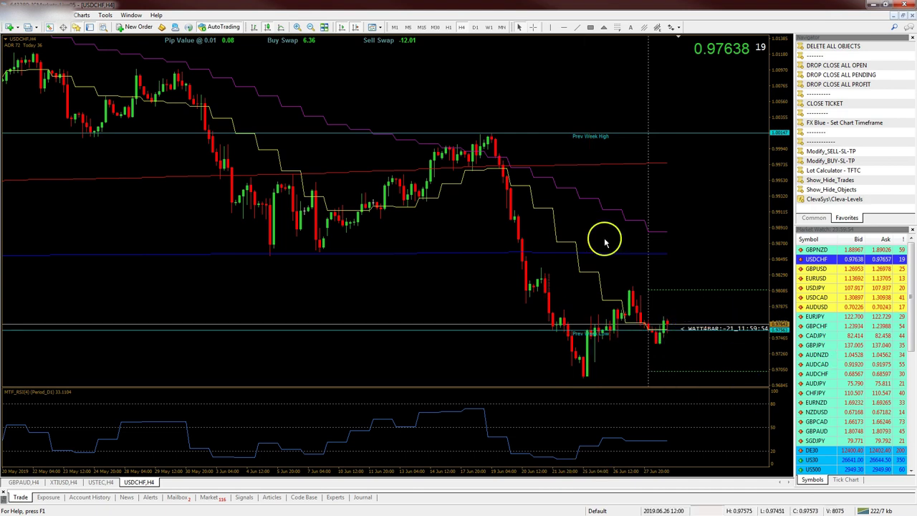
Load EURUSD into the same chart window and go back through its MTF_RSI history to February and March 2019.
click(831, 269)
drag(775, 279, 652, 244)
scroll(663, 286, left, 10)
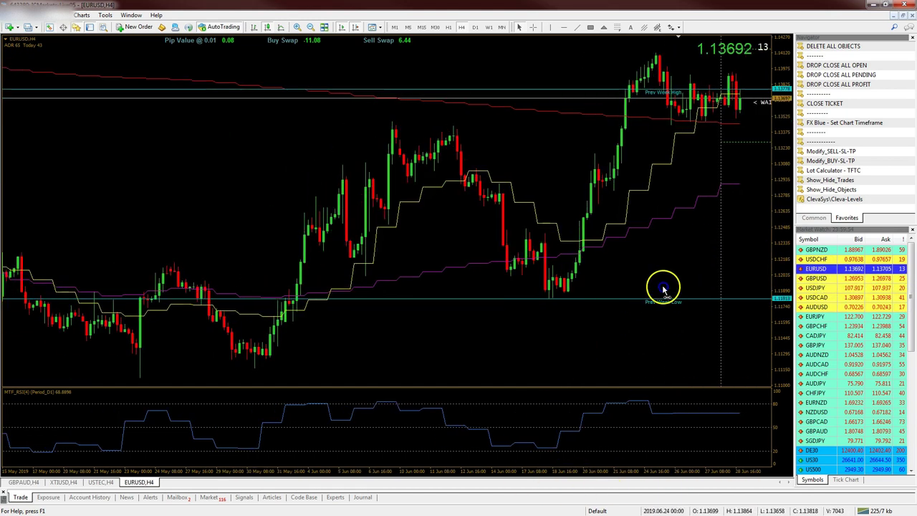
drag(559, 432, 812, 432)
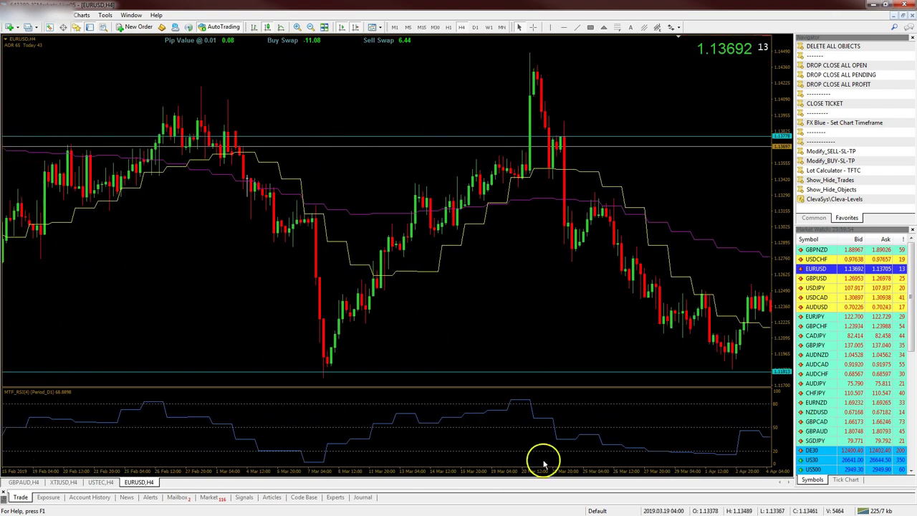
Measure the EURUSD rise from the 7 March 2019 MTF_RSI low to the 20 March swing high, and review the candles on to mid-June.
middle_click(336, 469)
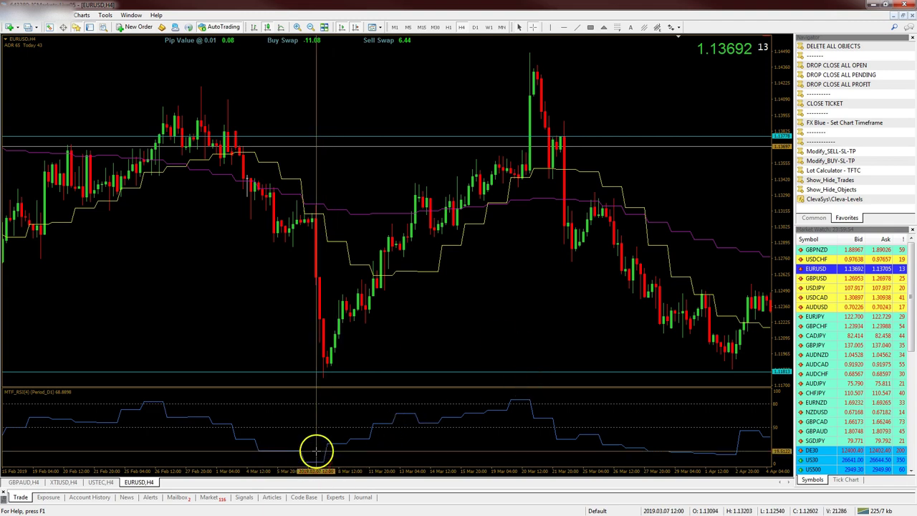
mouse_move(333, 349)
drag(333, 346, 550, 66)
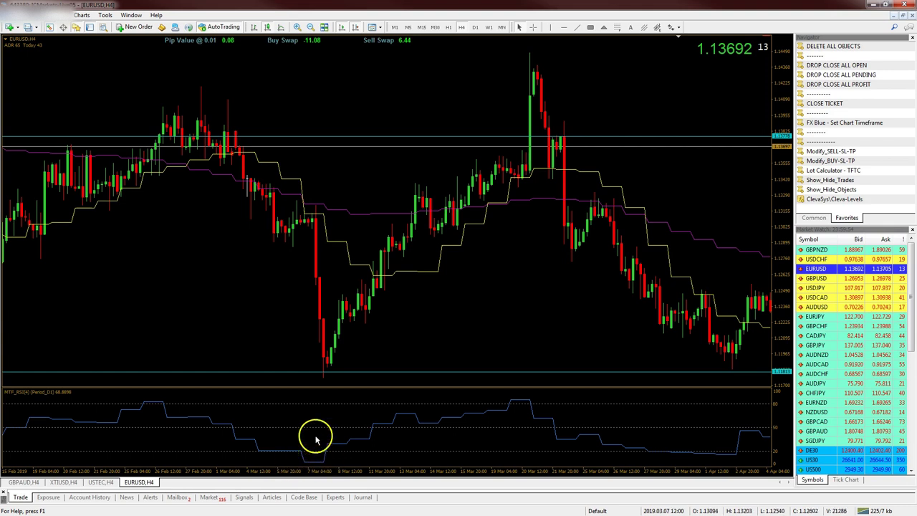
scroll(516, 423, down, 5)
drag(574, 444, 208, 452)
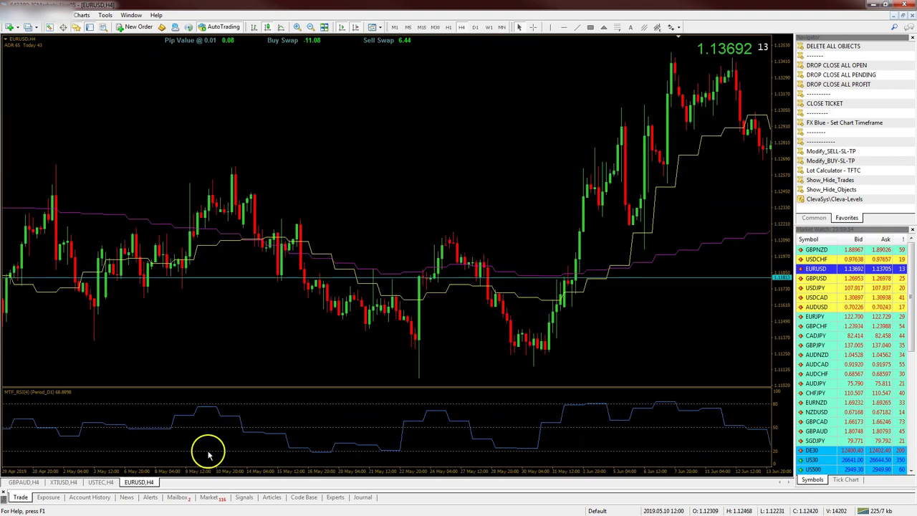
Examine the inputs, levels and colors of the MTF_RSI(4) indicator and close its properties without changes.
right_click(599, 405)
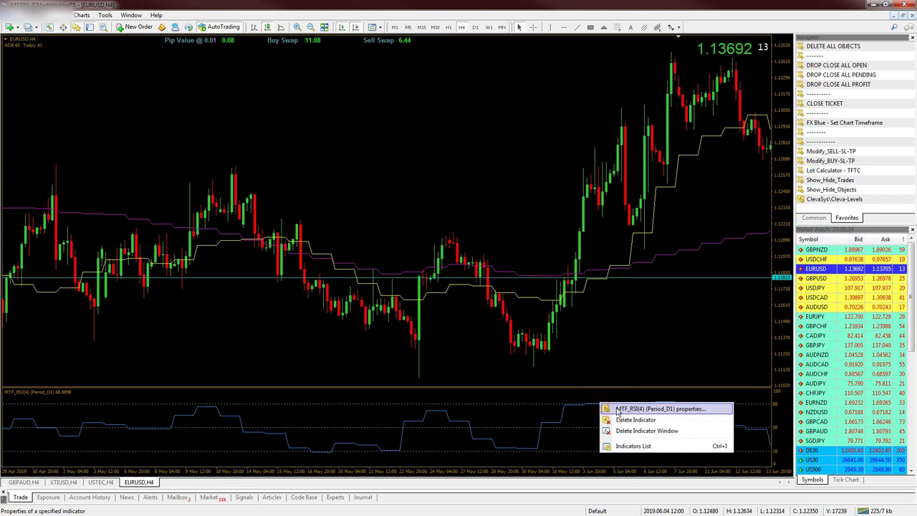
click(620, 410)
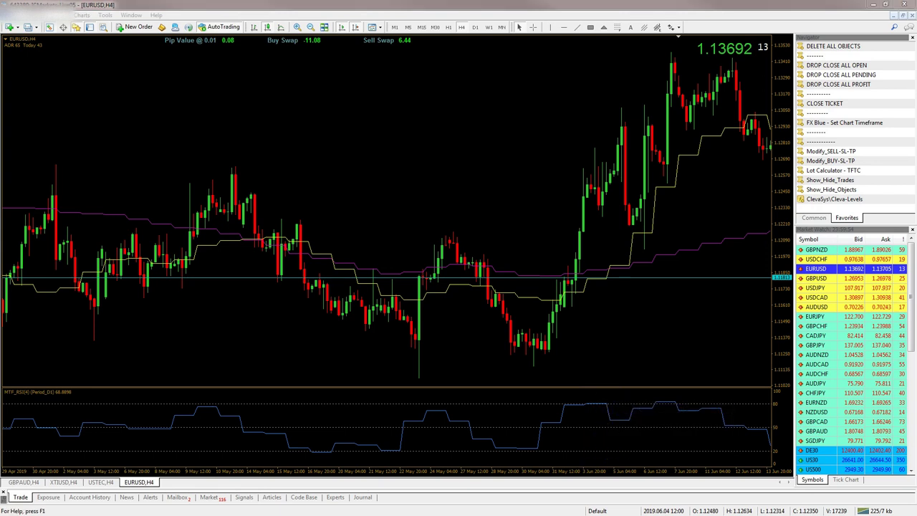
click(300, 154)
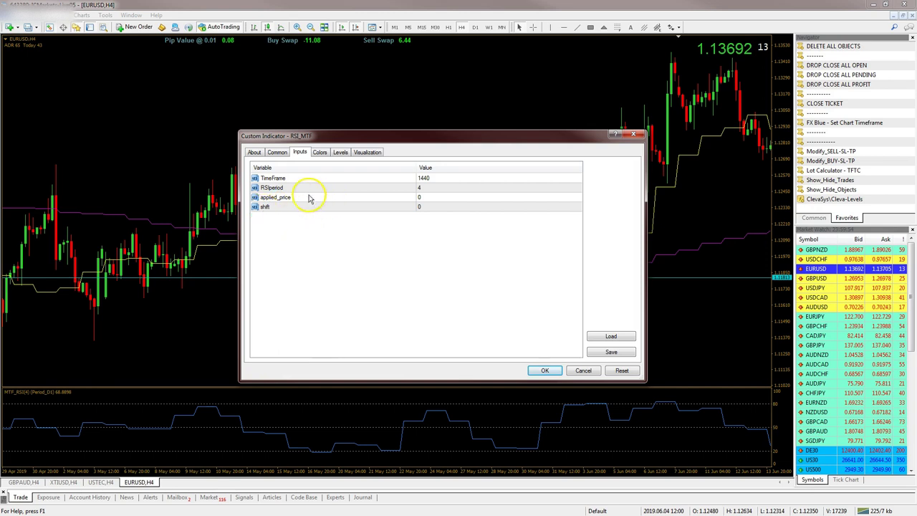
click(340, 153)
click(317, 153)
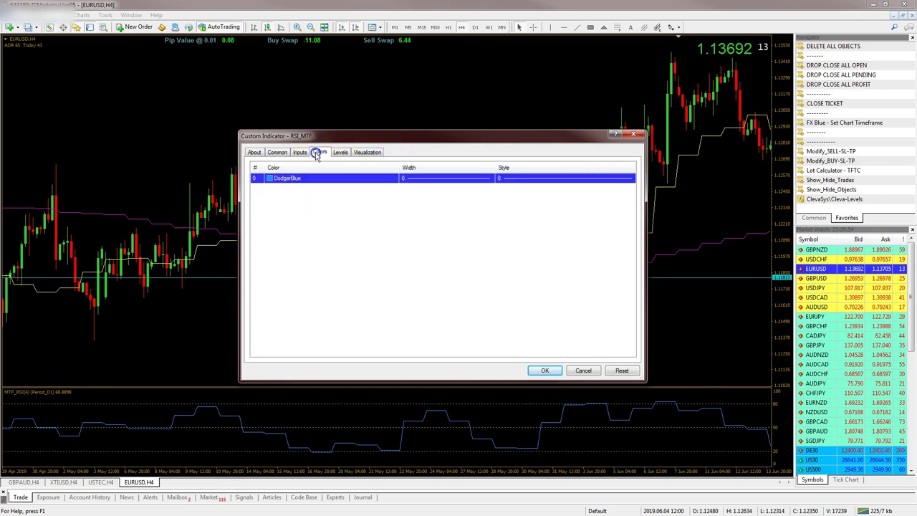
click(583, 369)
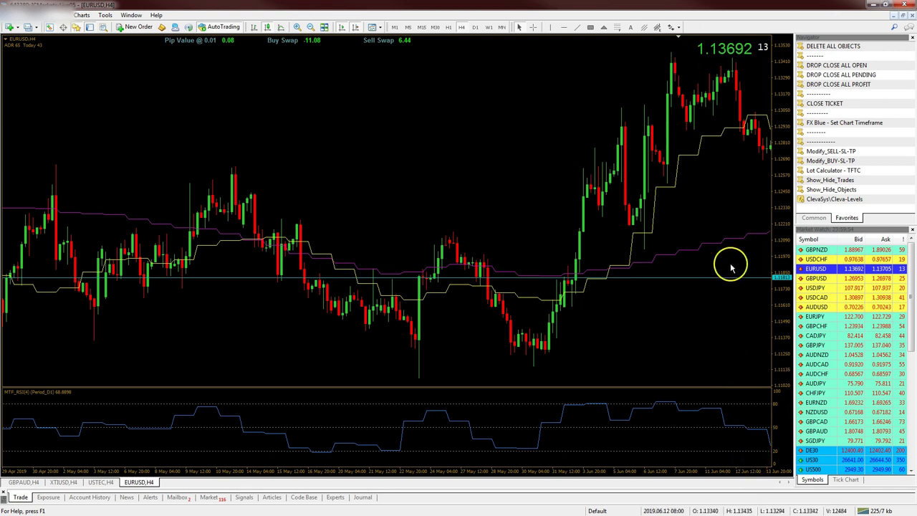
Load USDJPY into the same chart window and show its latest candles from late May to 28 June 2019.
click(825, 287)
drag(825, 287, 489, 262)
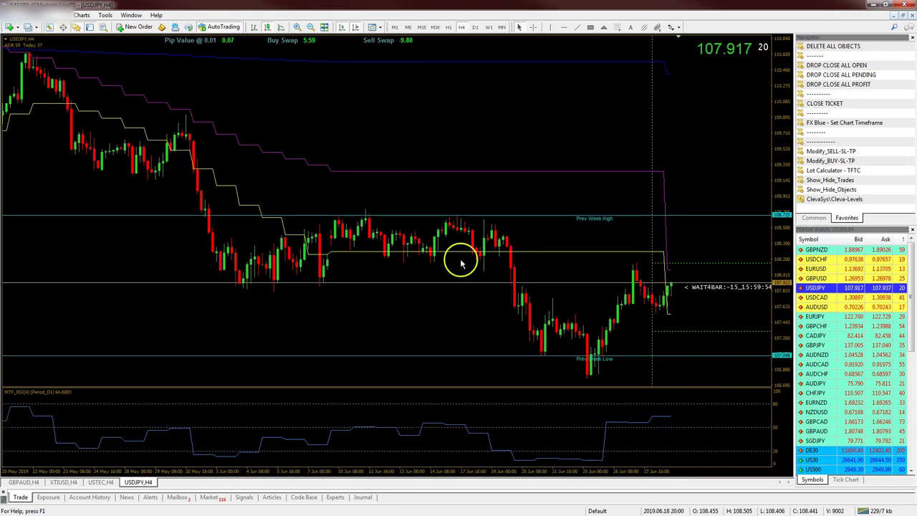
right_click(293, 373)
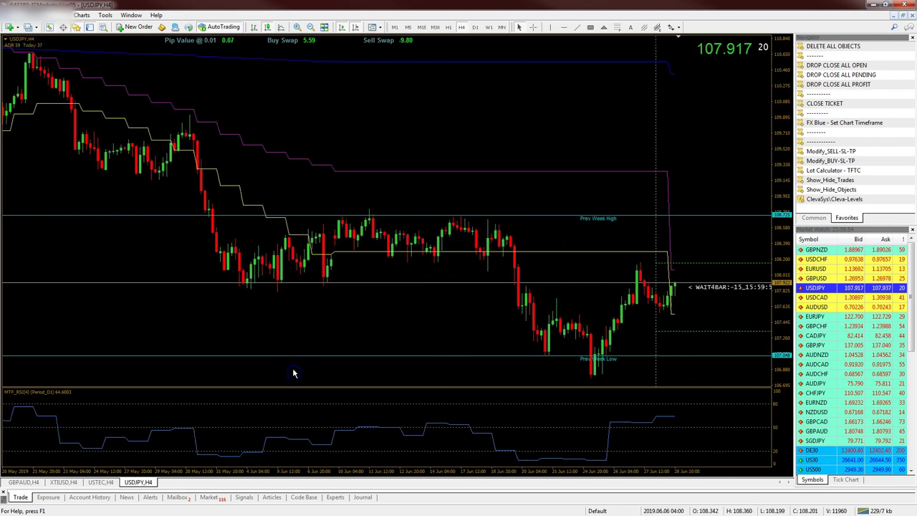
Measure the USDJPY rebound from the 5 June 2019 candle and trace the sideways candles from 11 June onward.
middle_click(508, 460)
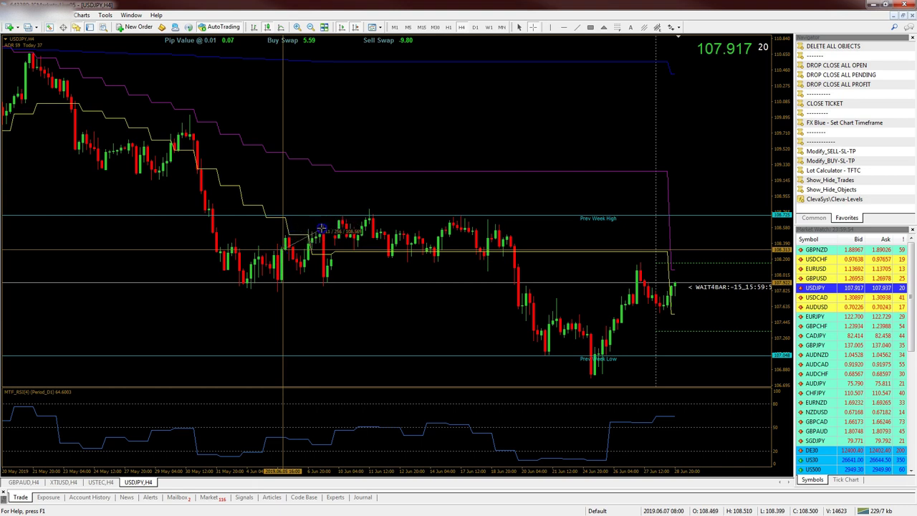
drag(364, 220, 454, 227)
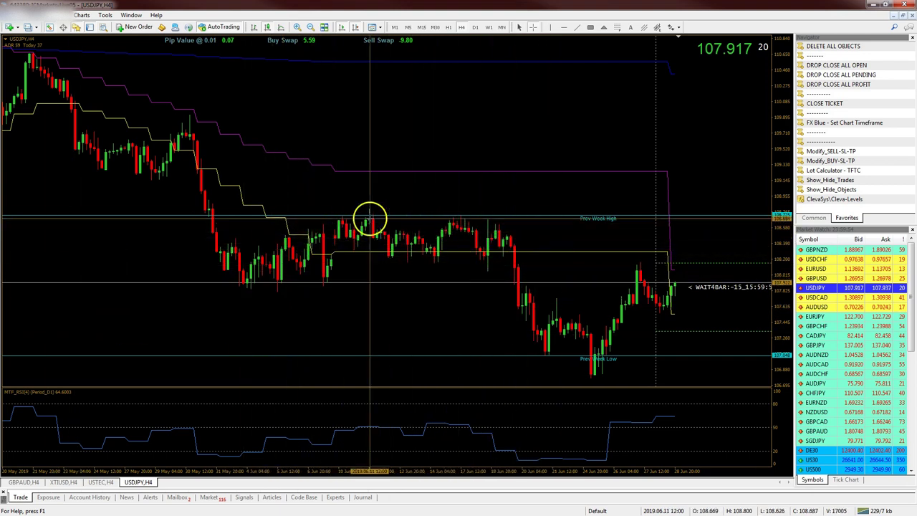
mouse_move(361, 222)
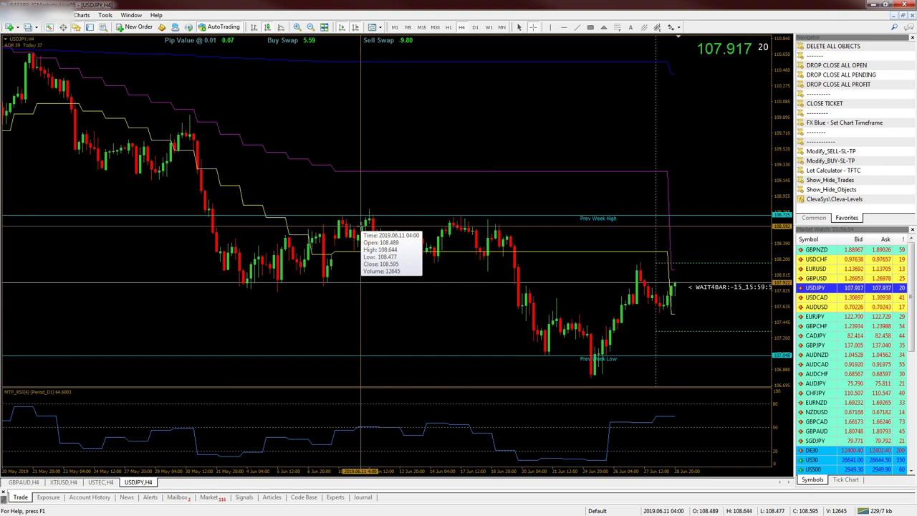
click(426, 256)
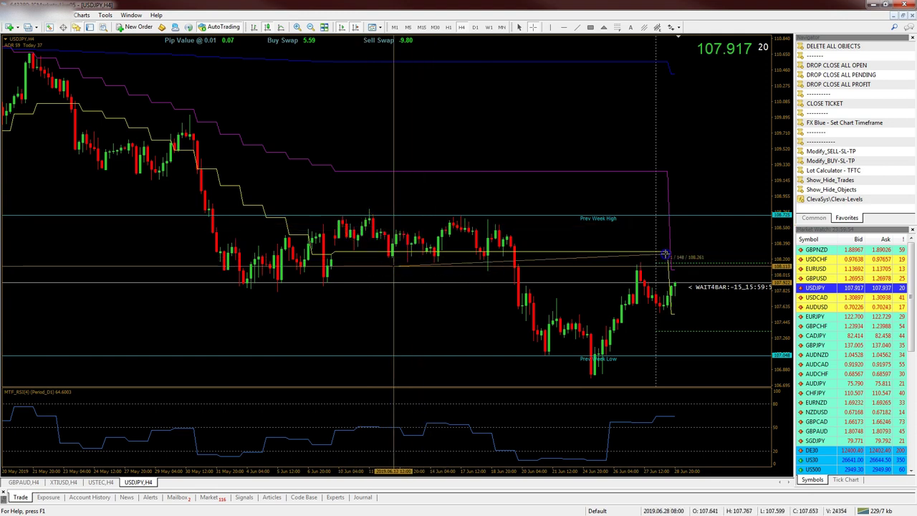
middle_click(491, 292)
Locate the late-June MTF_RSI low on USDJPY and measure the moves from the 21 June and 25 June 2019 candles to their following swing highs.
mouse_move(507, 235)
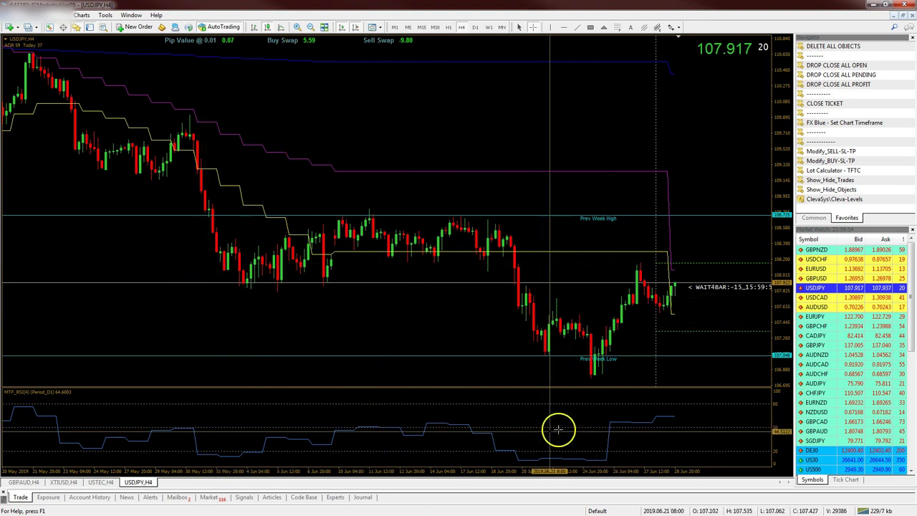
mouse_move(550, 323)
drag(550, 322, 557, 300)
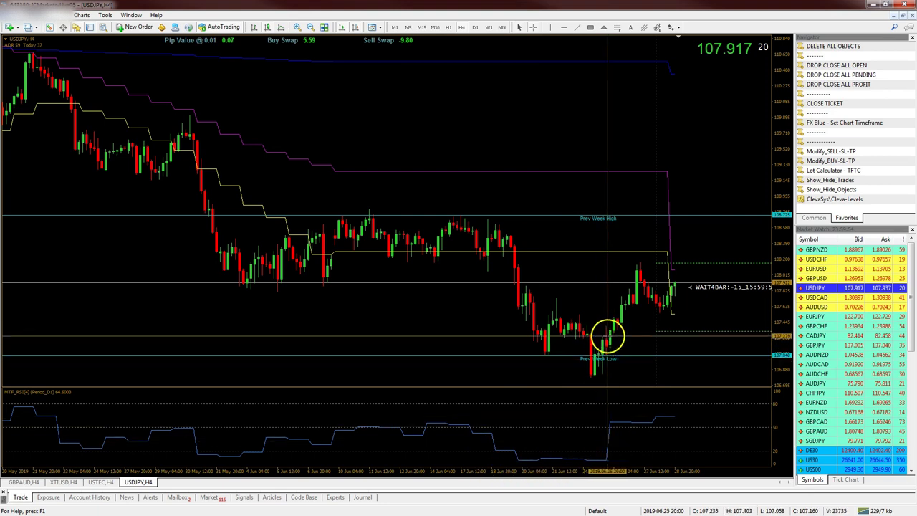
drag(607, 334, 638, 272)
click(642, 281)
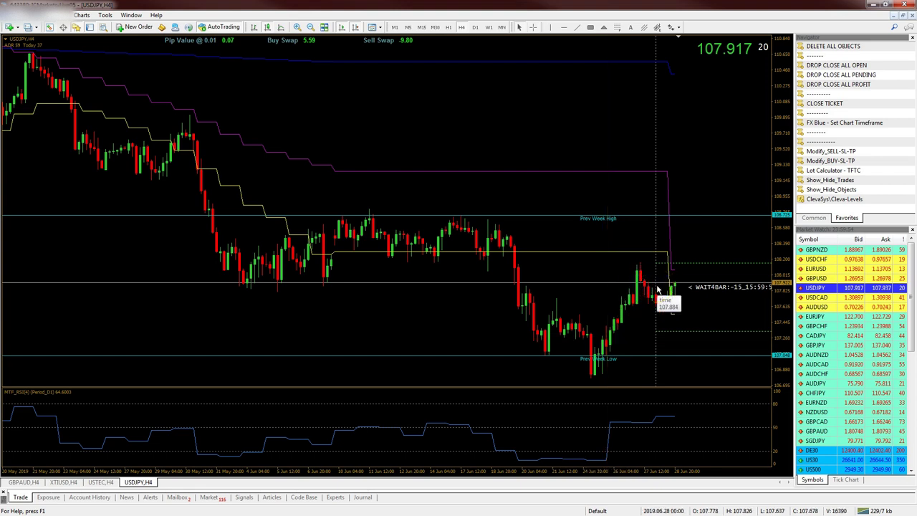
Review the USDJPY MTF_RSI history back to December 2018 and the January 2019 price spike.
drag(574, 306, 405, 336)
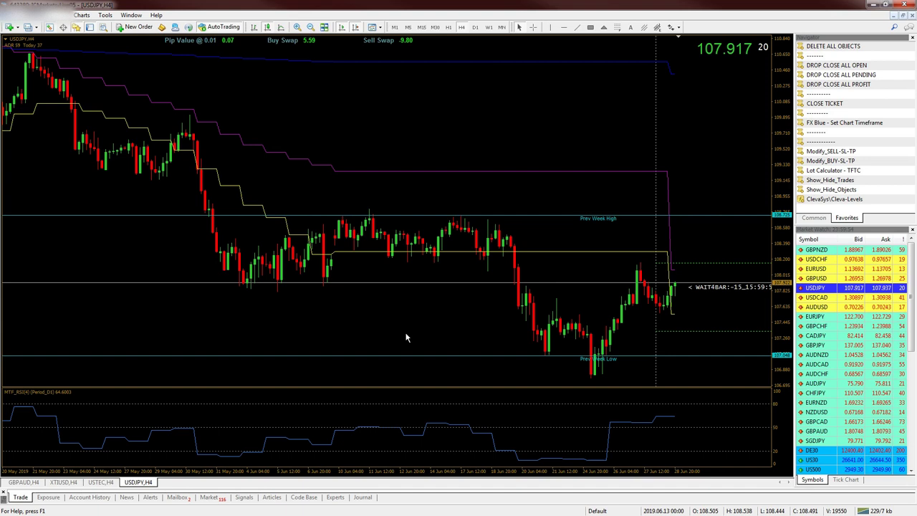
middle_click(407, 340)
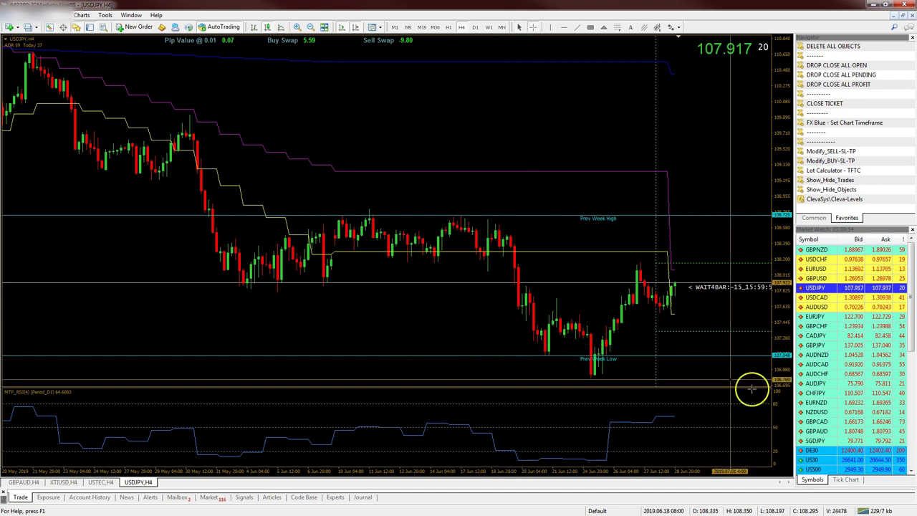
drag(665, 378, 452, 336)
drag(286, 282, 916, 212)
drag(759, 218, 146, 285)
drag(552, 270, 67, 286)
click(528, 273)
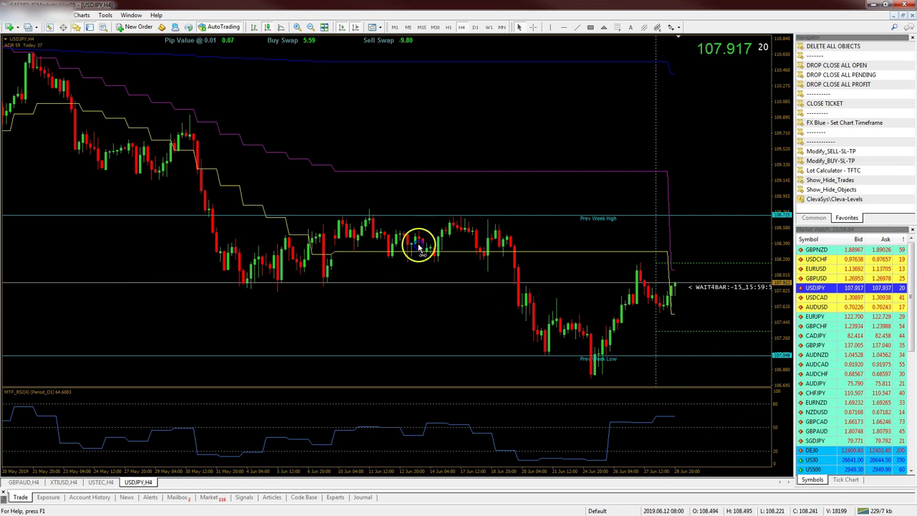
drag(420, 245, 823, 215)
drag(350, 205, 831, 215)
drag(266, 234, 777, 234)
drag(212, 303, 730, 272)
drag(399, 266, 787, 254)
drag(419, 269, 788, 250)
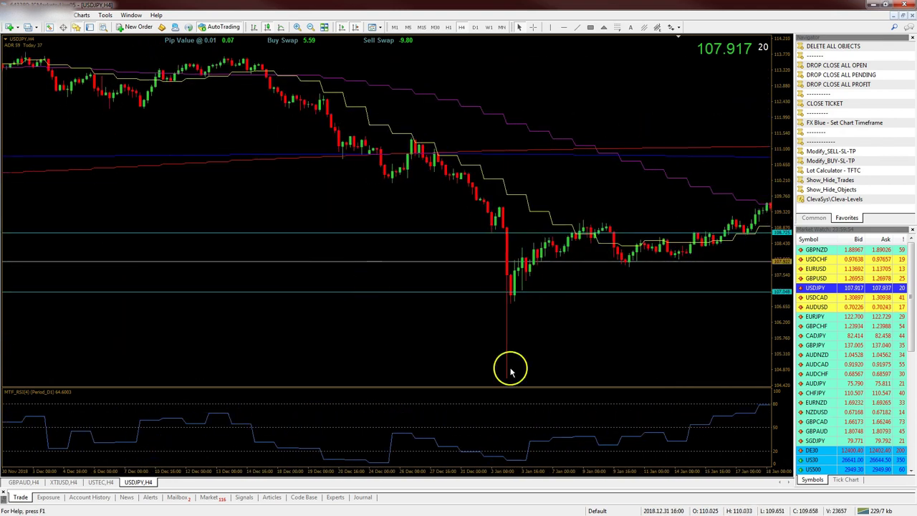
Measure the USDJPY recovery from the early-January 2019 MTF_RSI low to the candles around 17 January.
middle_click(506, 469)
drag(505, 292, 752, 218)
click(756, 321)
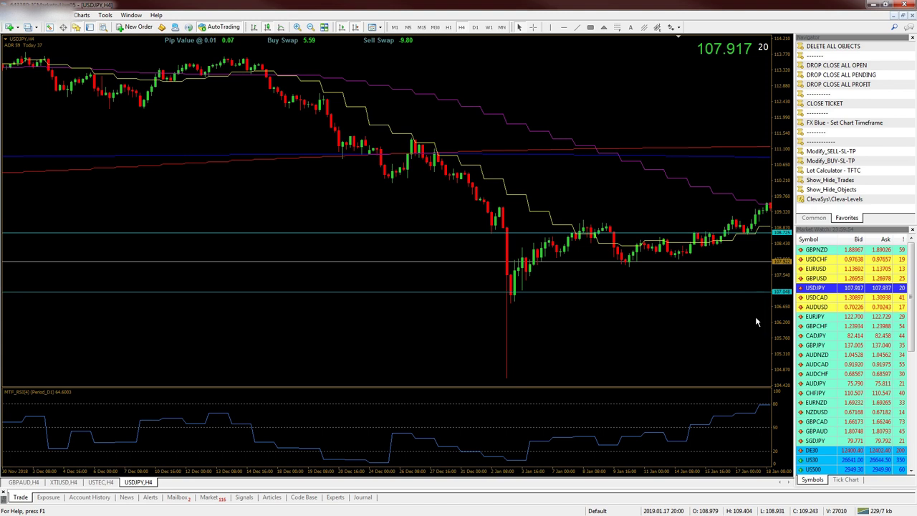
Advance the USDJPY chart a few candles at a time from 18 to 25 January 2019 to follow the recovery.
key(F12)
key(F12)
key(F12)
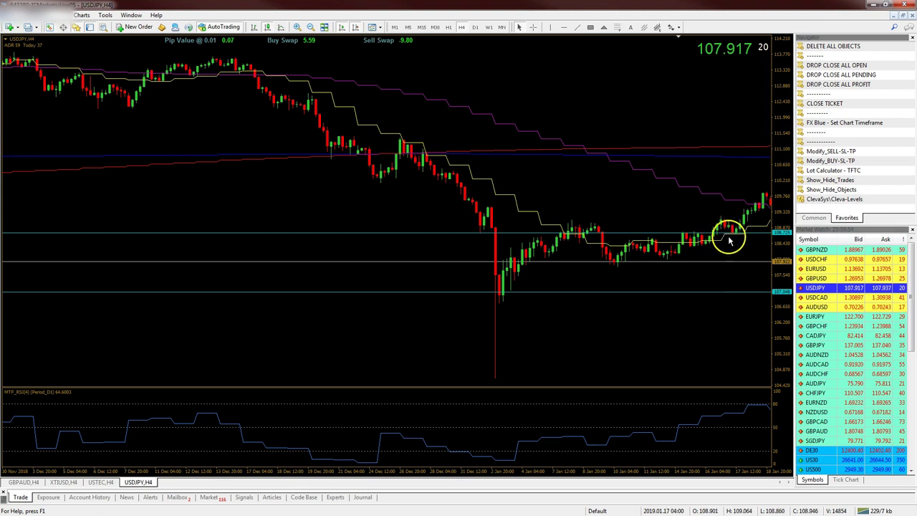
scroll(739, 242, down, 3)
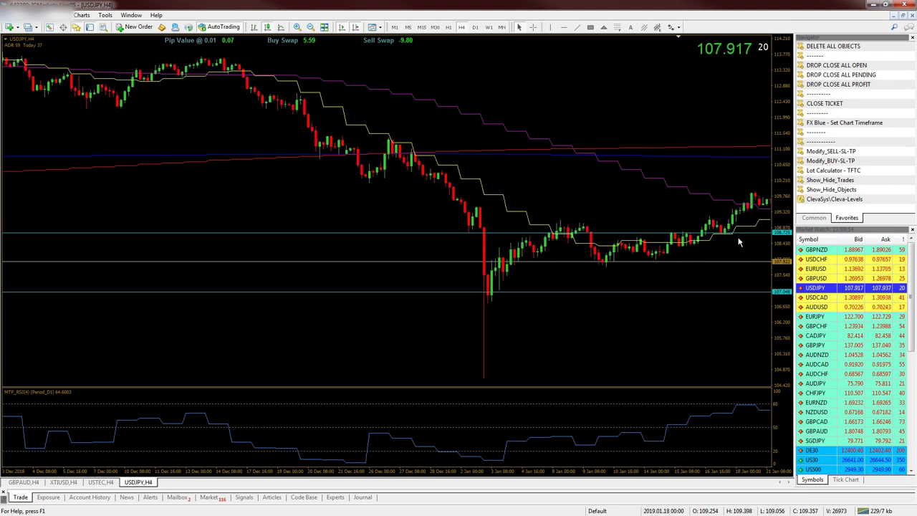
scroll(740, 242, down, 1)
scroll(740, 242, down, 2)
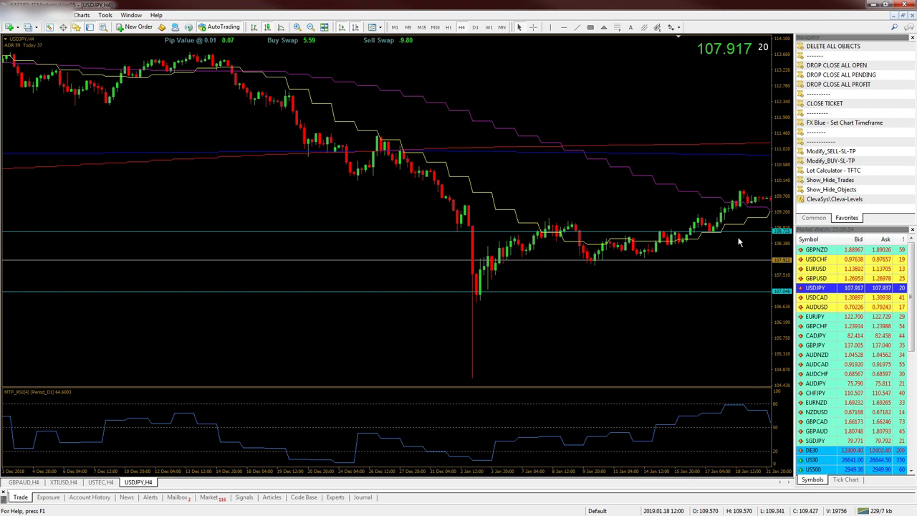
scroll(740, 243, down, 1)
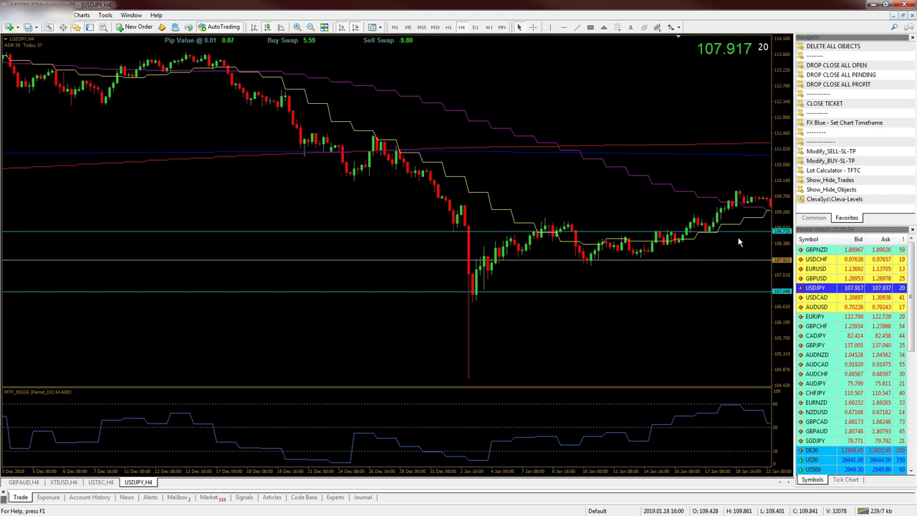
scroll(740, 242, down, 3)
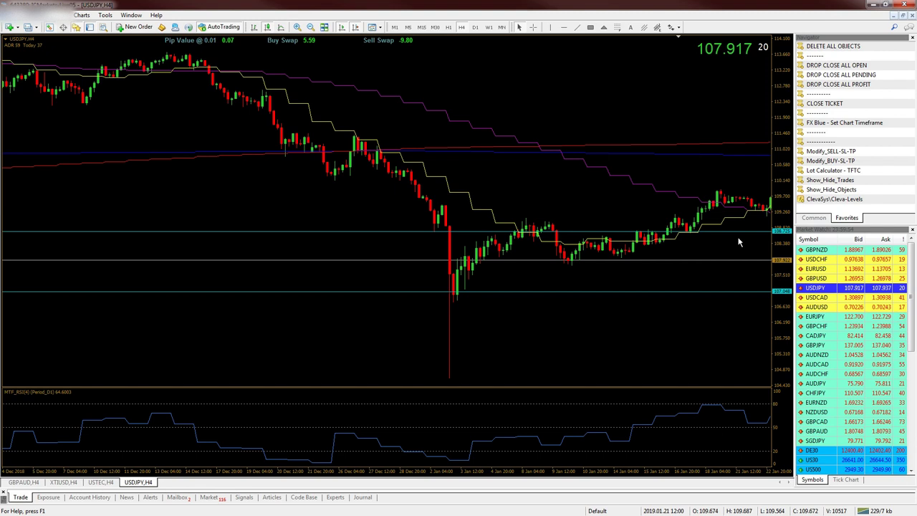
scroll(739, 242, down, 1)
scroll(738, 242, down, 3)
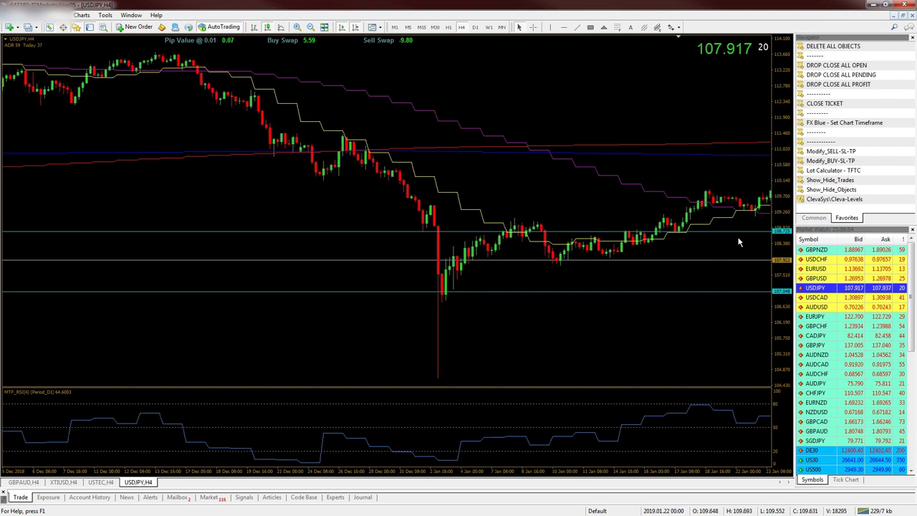
scroll(738, 242, down, 3)
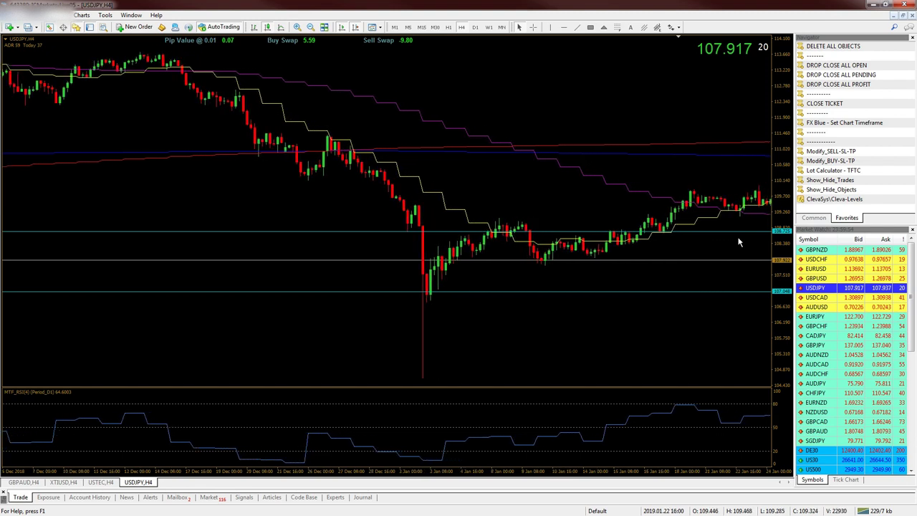
scroll(738, 242, down, 2)
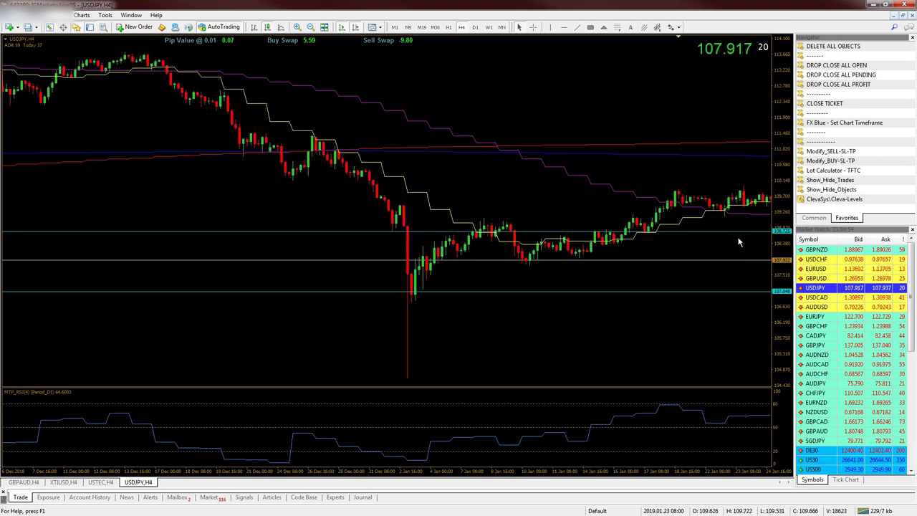
scroll(738, 242, down, 2)
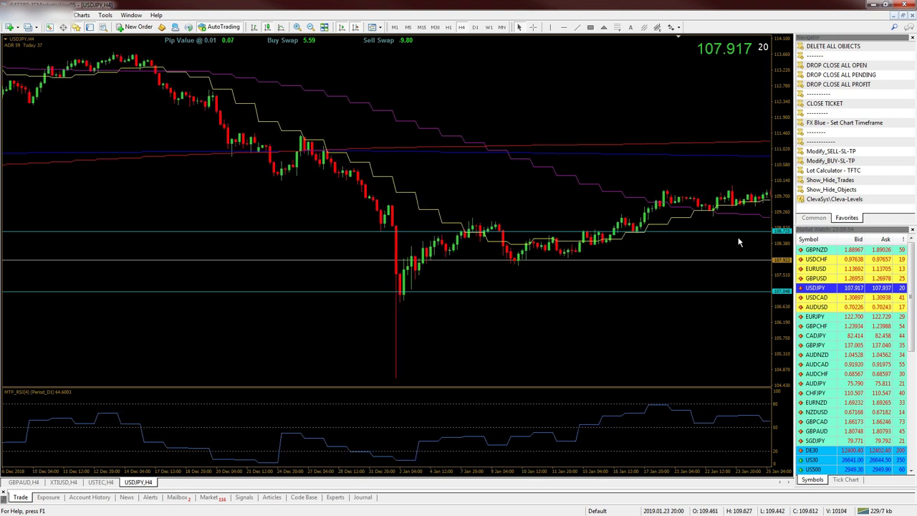
Advance the USDJPY chart from 25 January to mid-February 2019, examining the late-January dip, the following rally and the MTF_RSI.
scroll(739, 242, down, 1)
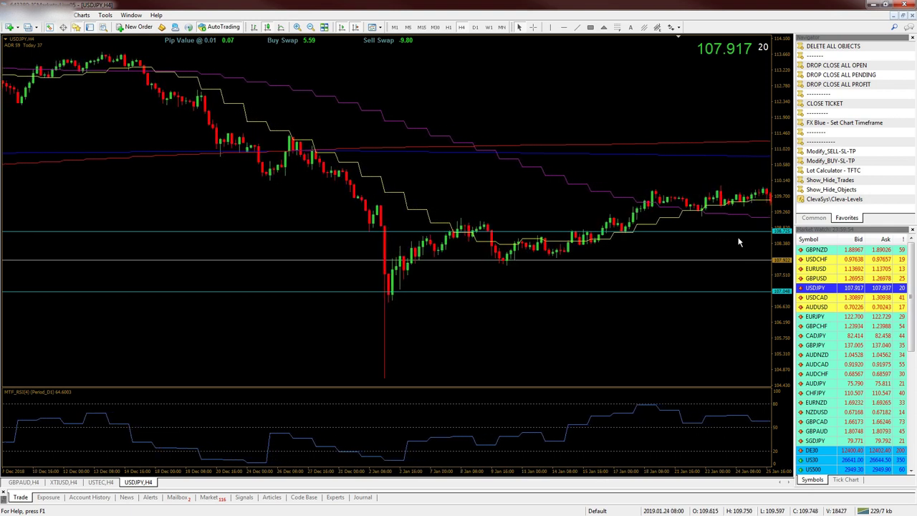
scroll(738, 242, down, 1)
scroll(739, 242, down, 1)
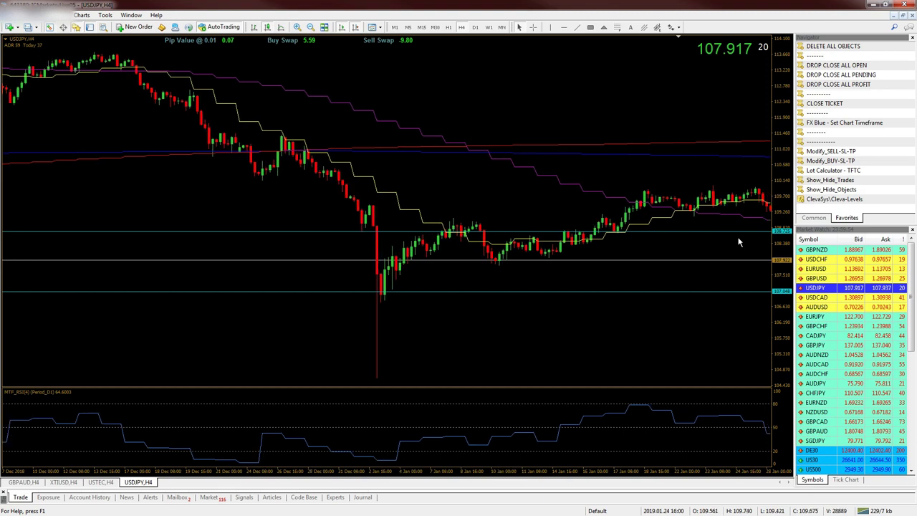
scroll(739, 242, down, 3)
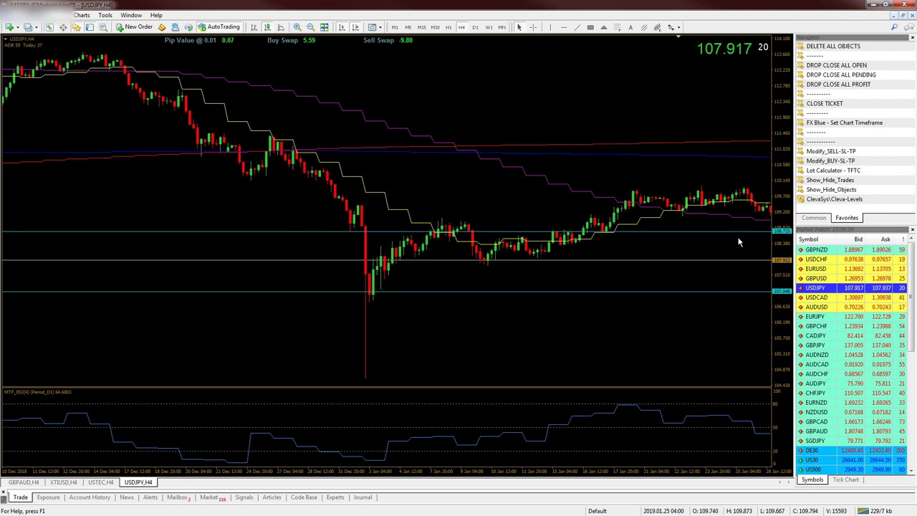
scroll(739, 243, down, 4)
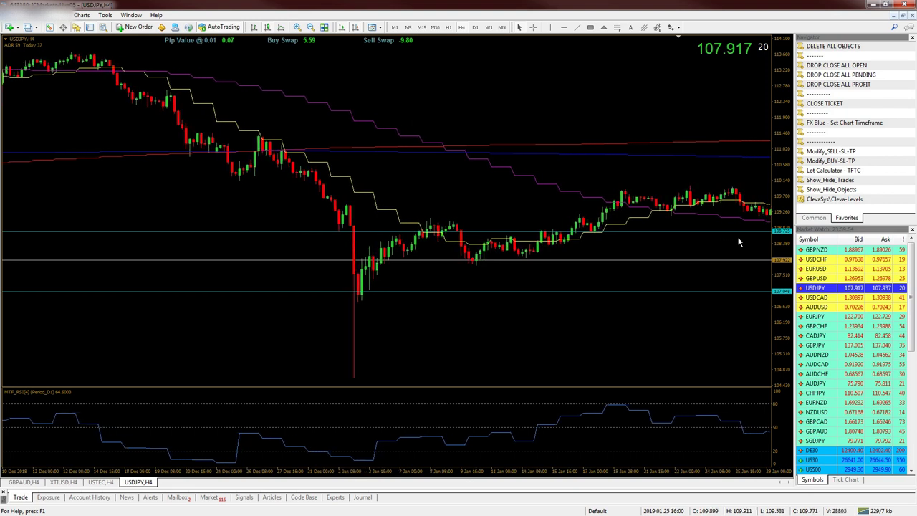
scroll(739, 242, down, 7)
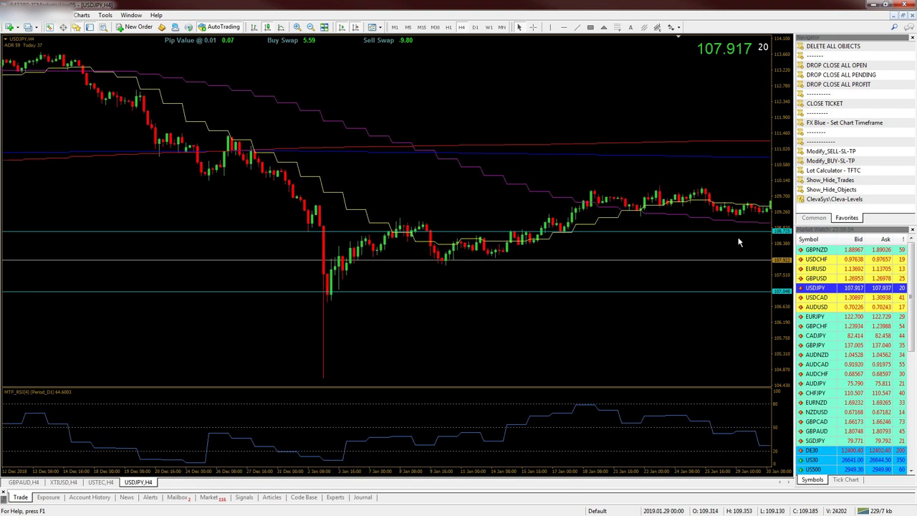
scroll(739, 242, down, 4)
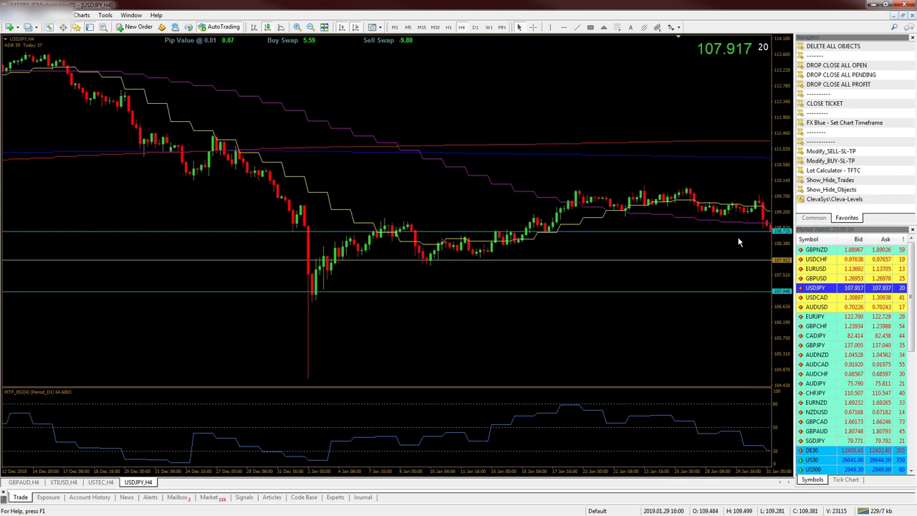
scroll(739, 242, down, 5)
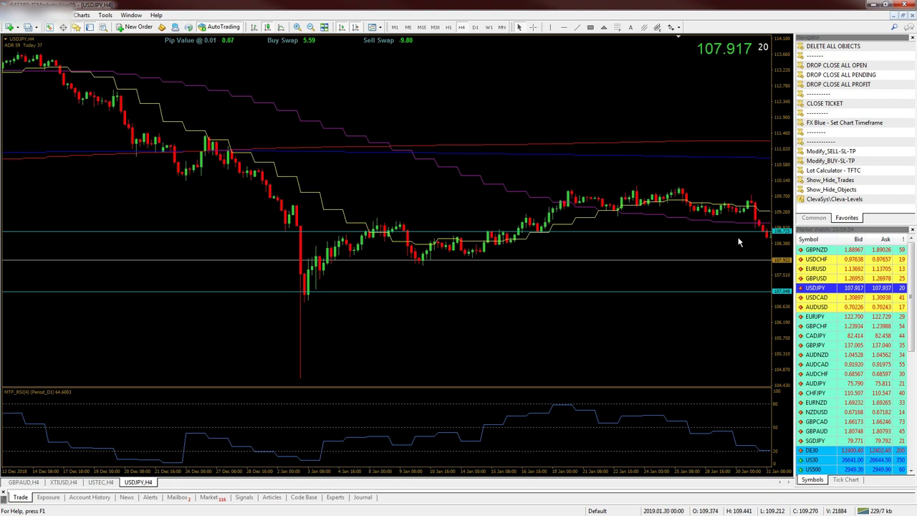
scroll(739, 242, down, 7)
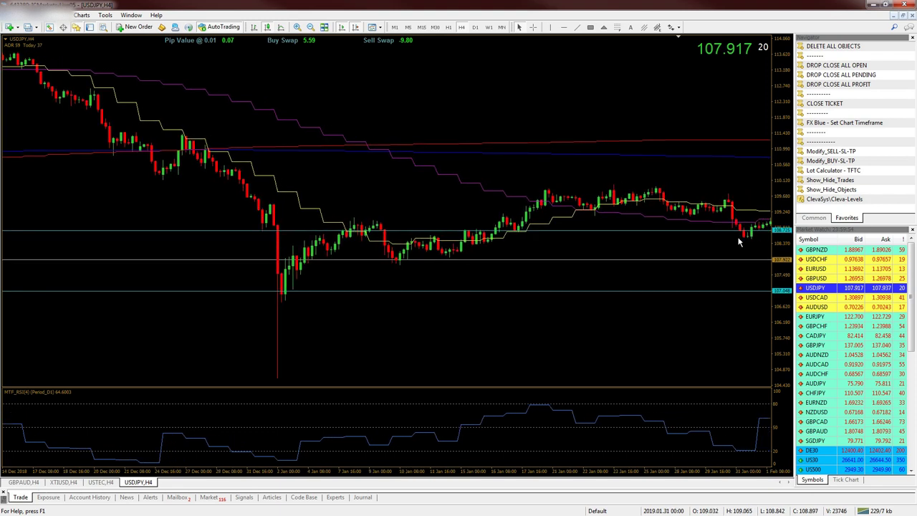
scroll(739, 242, down, 7)
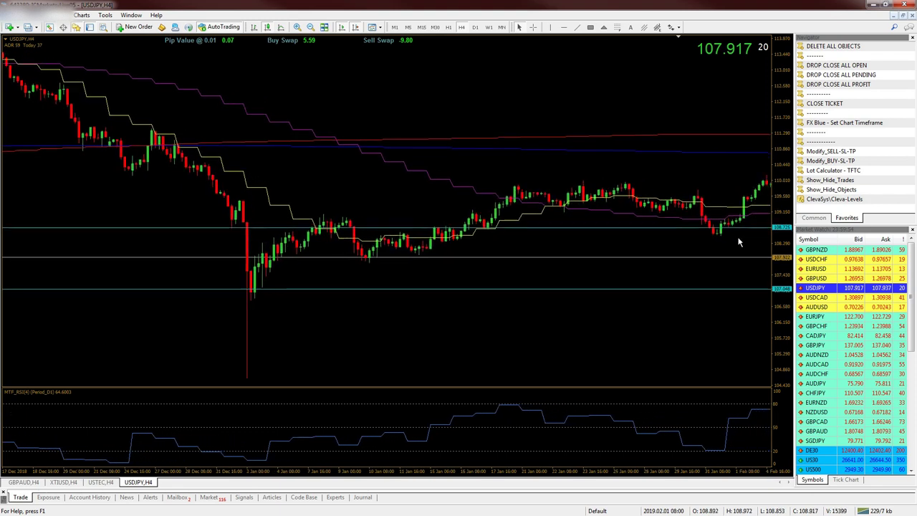
scroll(739, 242, down, 9)
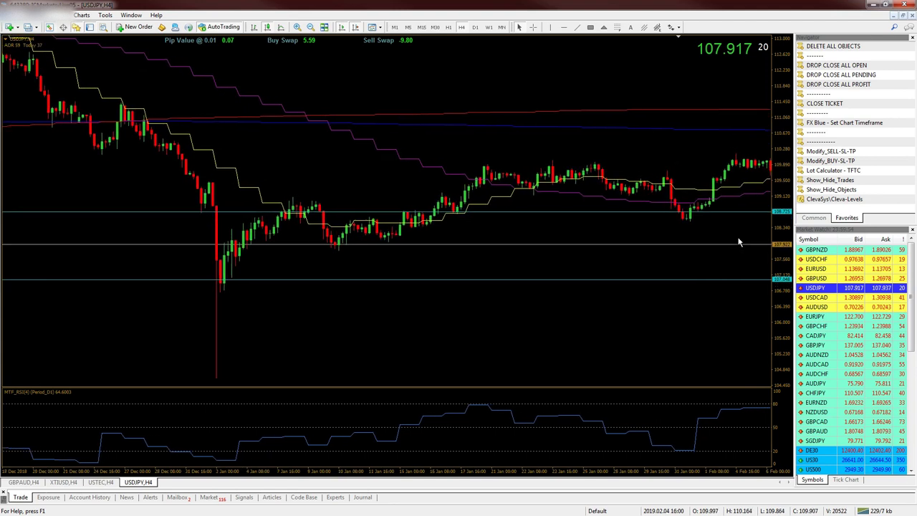
scroll(739, 242, down, 8)
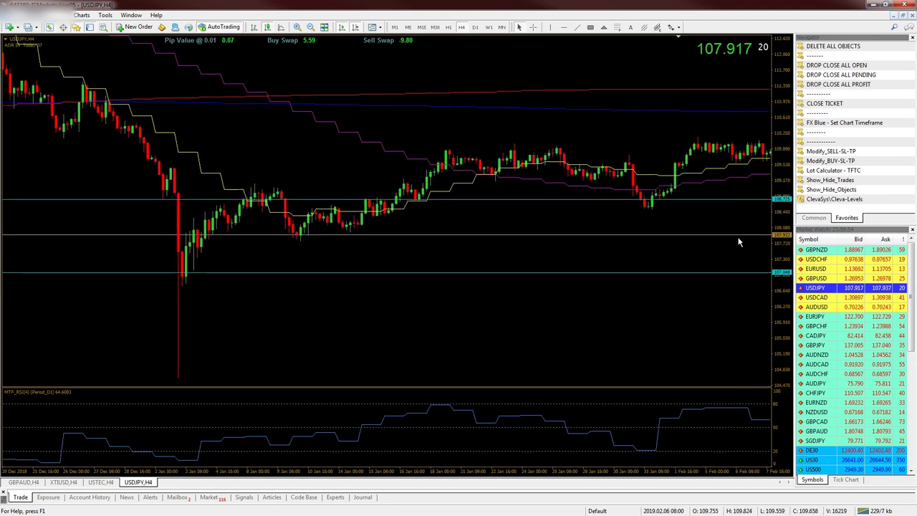
scroll(739, 242, down, 20)
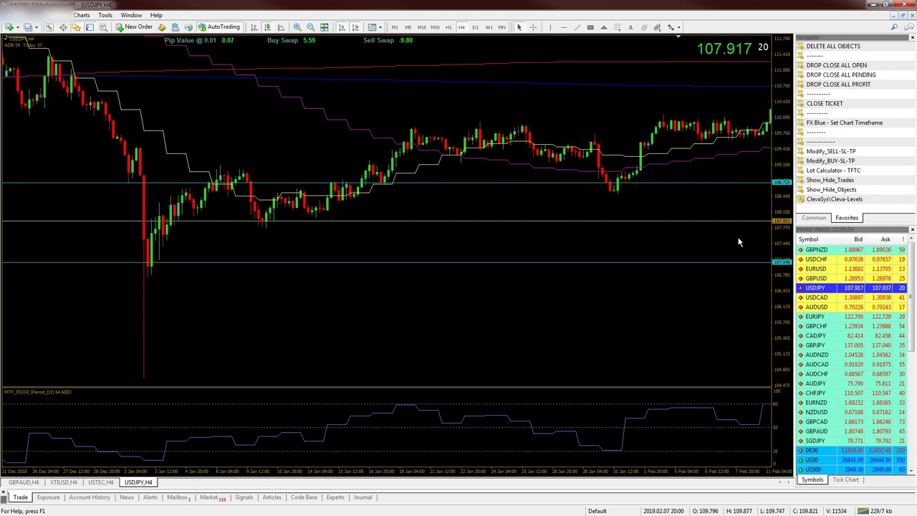
Measure the USDJPY move between the 3 January 2019 candle and the swing highs of 18 January and mid-February.
middle_click(737, 406)
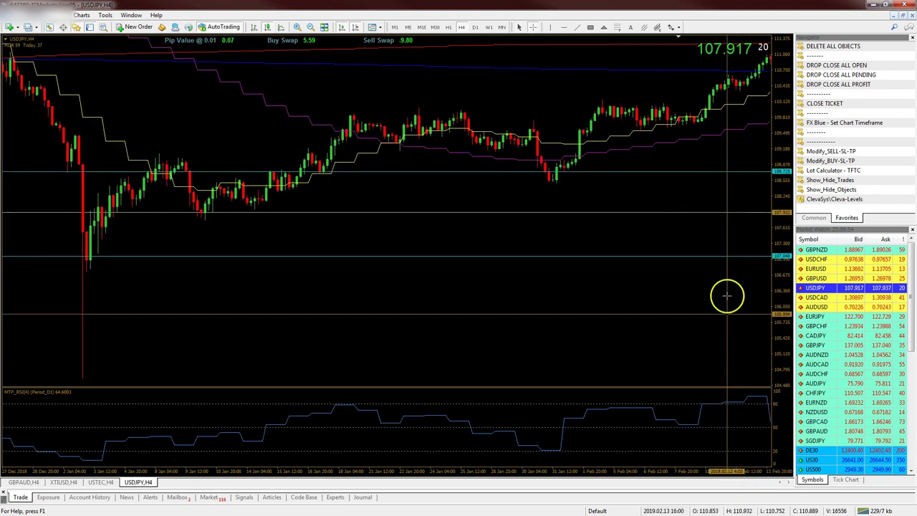
drag(765, 63, 460, 221)
drag(765, 62, 89, 230)
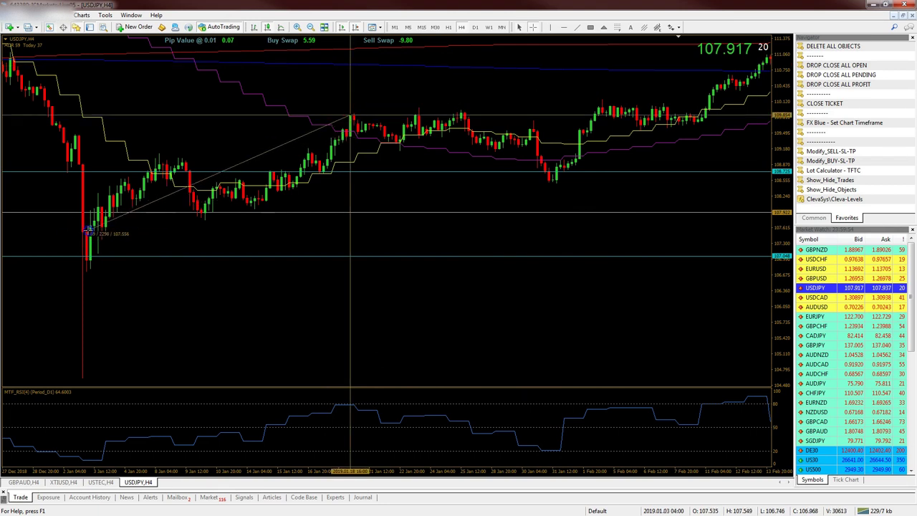
drag(89, 230, 89, 230)
middle_click(358, 131)
Return to the USDJPY history from late November 2018 to early January 2019 and examine the late-December price and MTF_RSI lows.
drag(344, 299, 571, 438)
drag(344, 384, 723, 278)
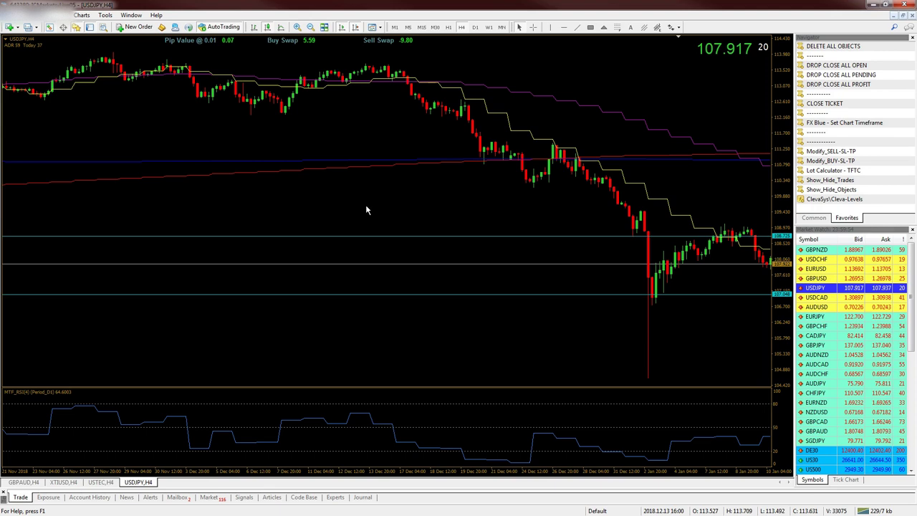
click(558, 206)
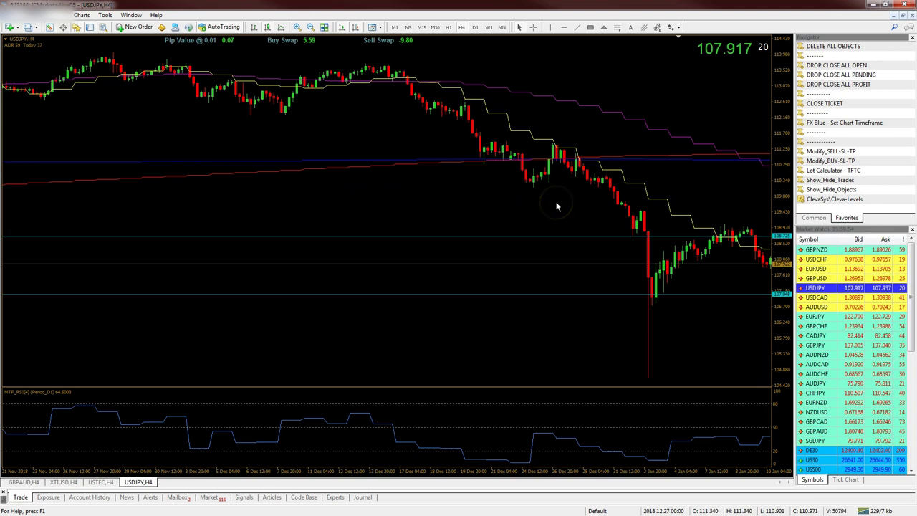